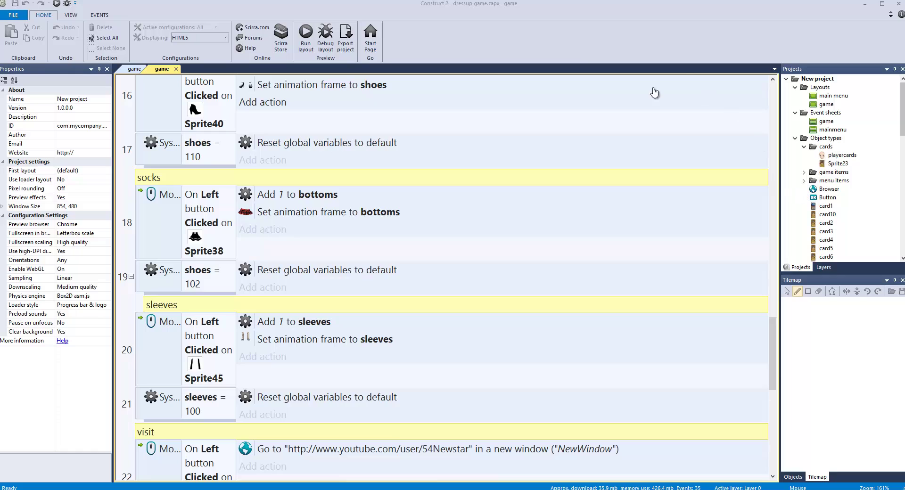
Set the project's preview browser to NW.js and run a preview of the game layout.
{"action": "left_click", "coordinate": [135, 69]}
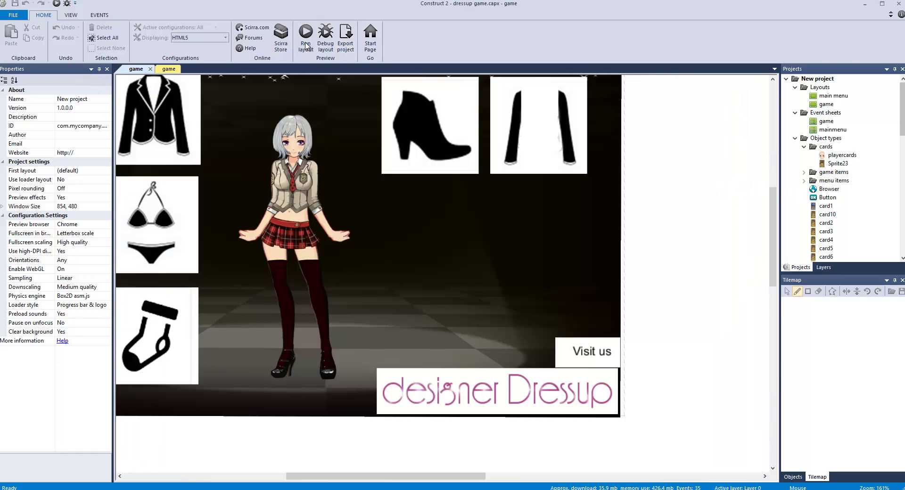
{"action": "left_click", "coordinate": [683, 243]}
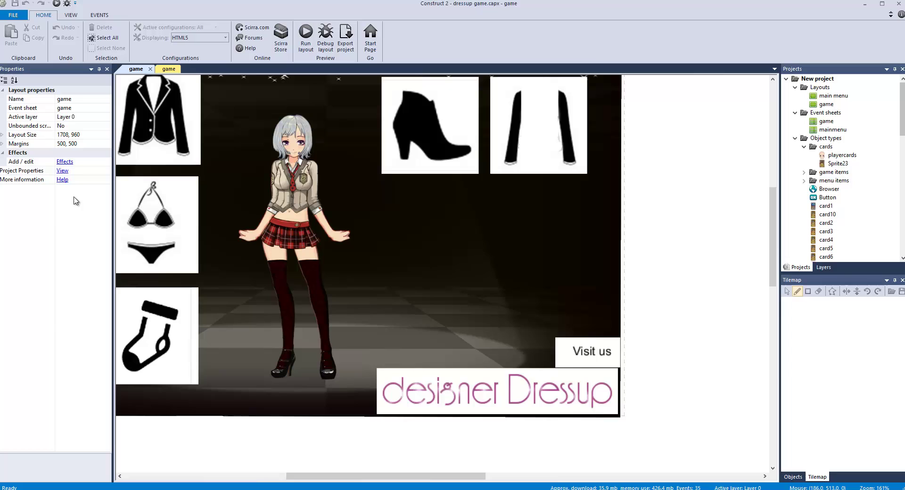
{"action": "left_click", "coordinate": [62, 171]}
{"action": "left_click", "coordinate": [99, 224]}
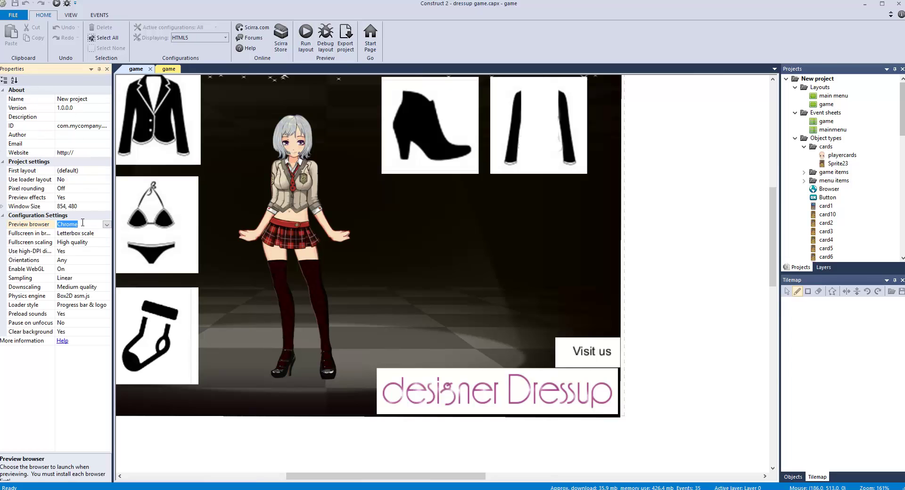
{"action": "left_click", "coordinate": [107, 225]}
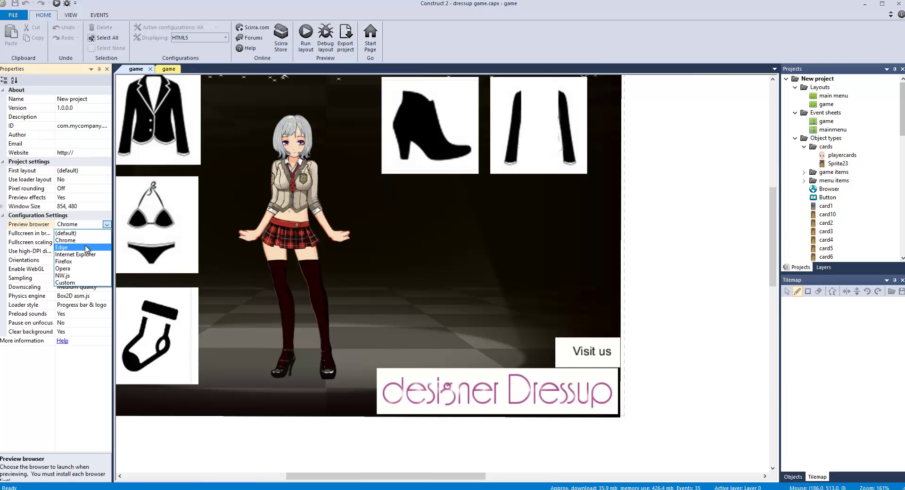
{"action": "left_click", "coordinate": [75, 276]}
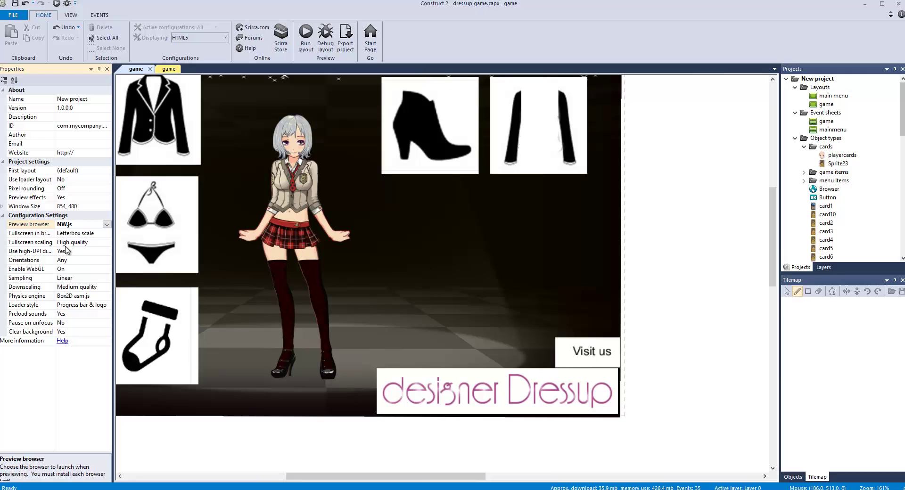
{"action": "left_click", "coordinate": [302, 49]}
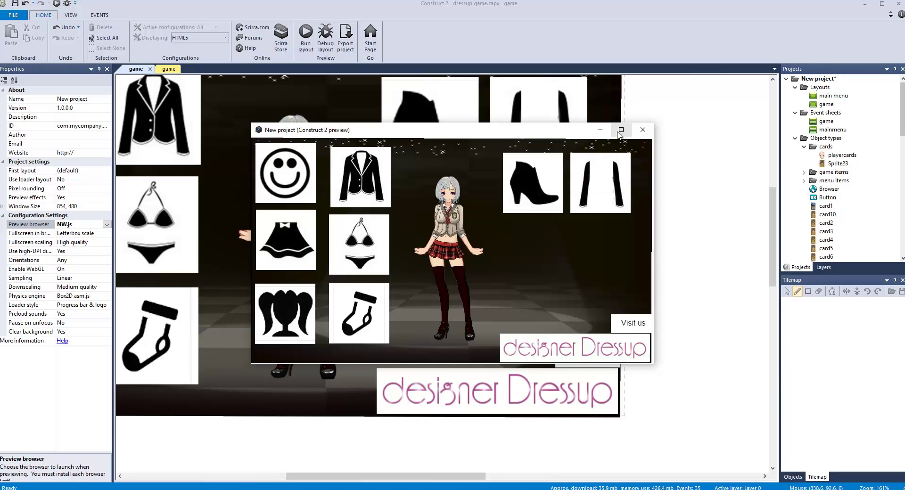
Maximize the preview window and cycle the character's shoes to gold.
{"action": "left_click", "coordinate": [620, 130]}
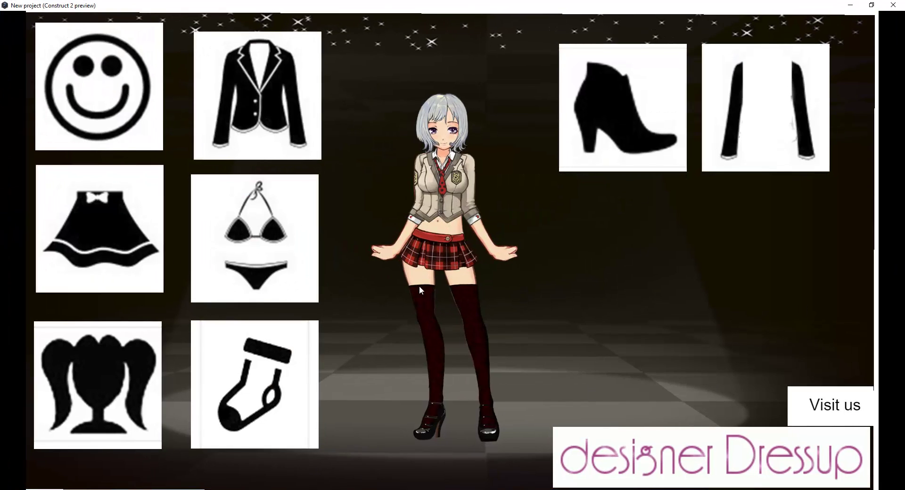
{"action": "left_click", "coordinate": [623, 120]}
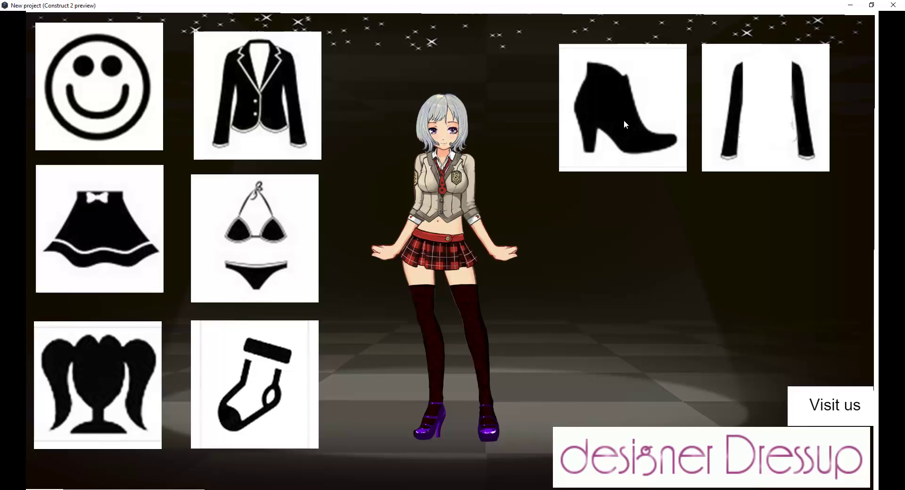
{"action": "left_click", "coordinate": [623, 119]}
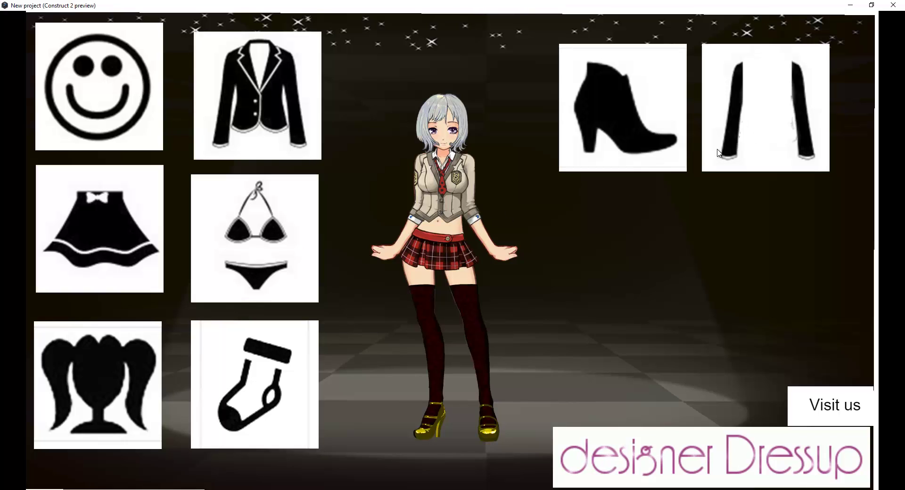
Cycle the sleeves through their styles to bare arms with a green bracelet.
{"action": "left_click", "coordinate": [741, 131]}
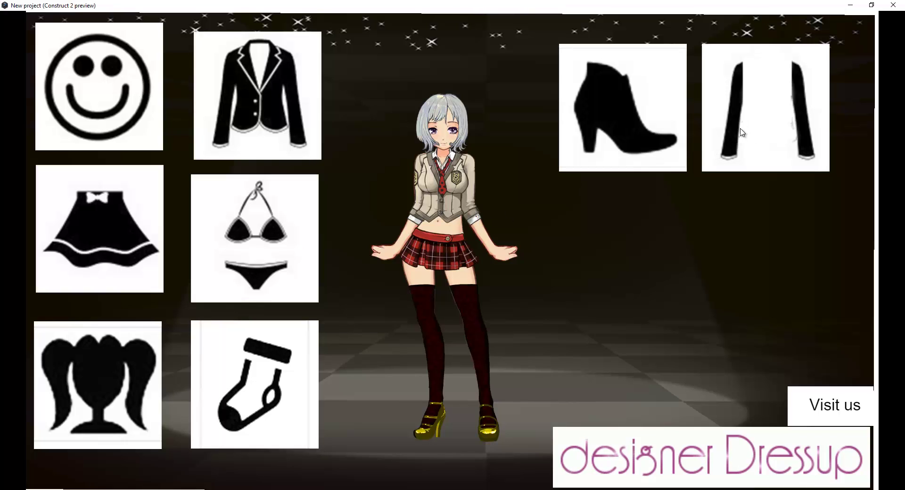
{"action": "left_click", "coordinate": [740, 131]}
{"action": "left_click", "coordinate": [766, 106]}
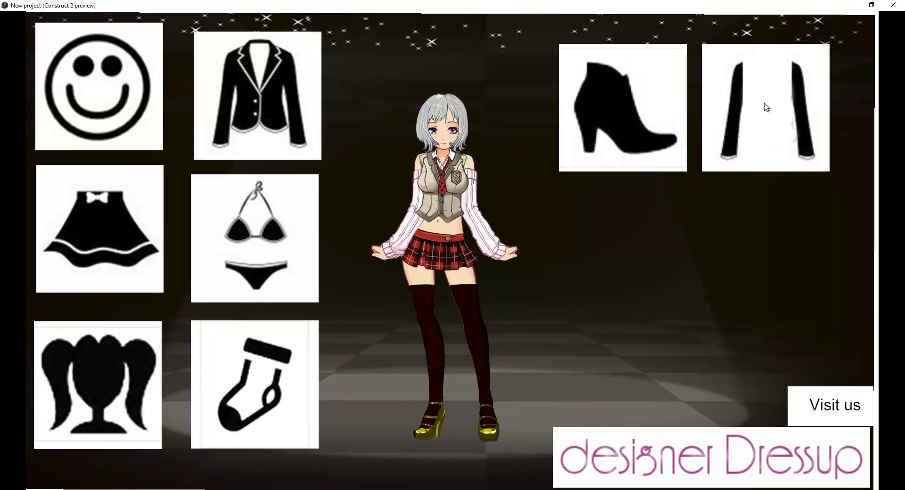
{"action": "left_click", "coordinate": [766, 107]}
{"action": "left_click", "coordinate": [766, 107]}
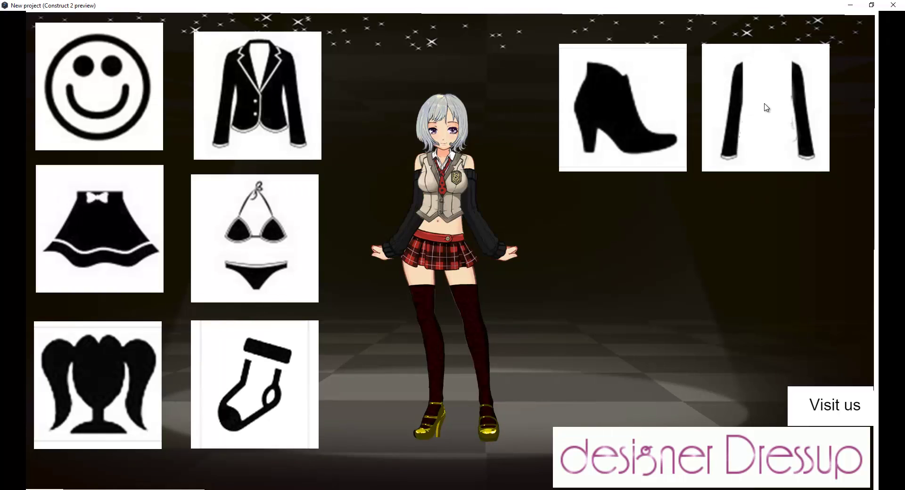
{"action": "left_click", "coordinate": [766, 109]}
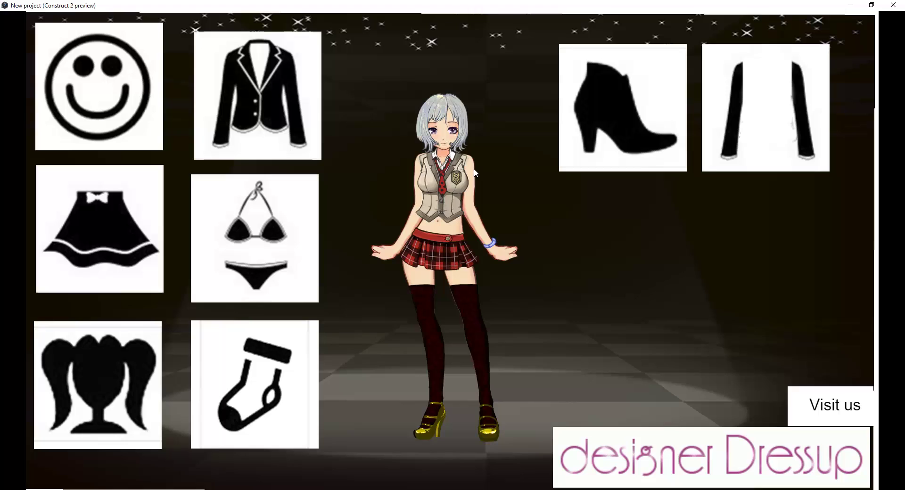
{"action": "left_click", "coordinate": [753, 115]}
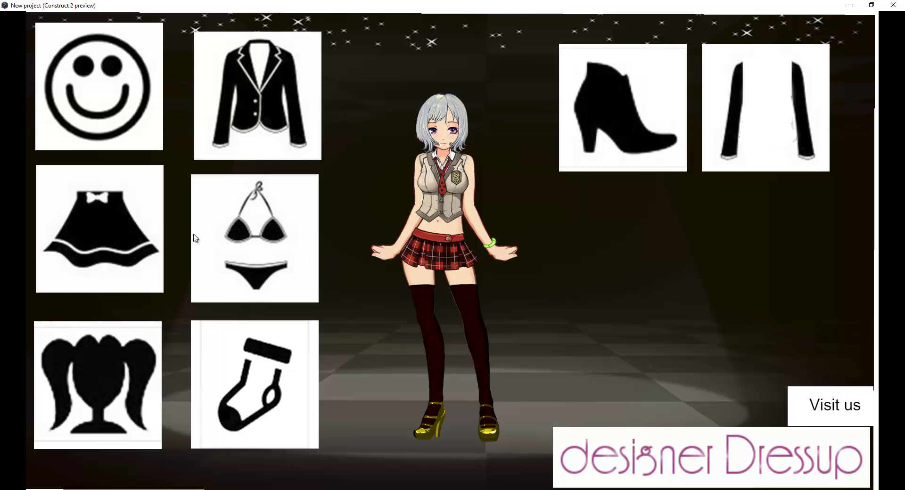
Change the skirt to brown plaid and the necktie to orange.
{"action": "left_click", "coordinate": [134, 219]}
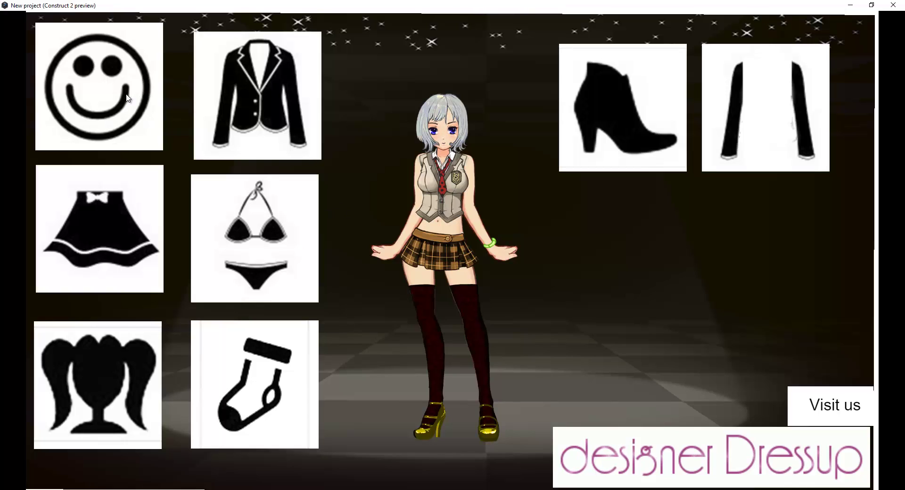
{"action": "left_click", "coordinate": [265, 100]}
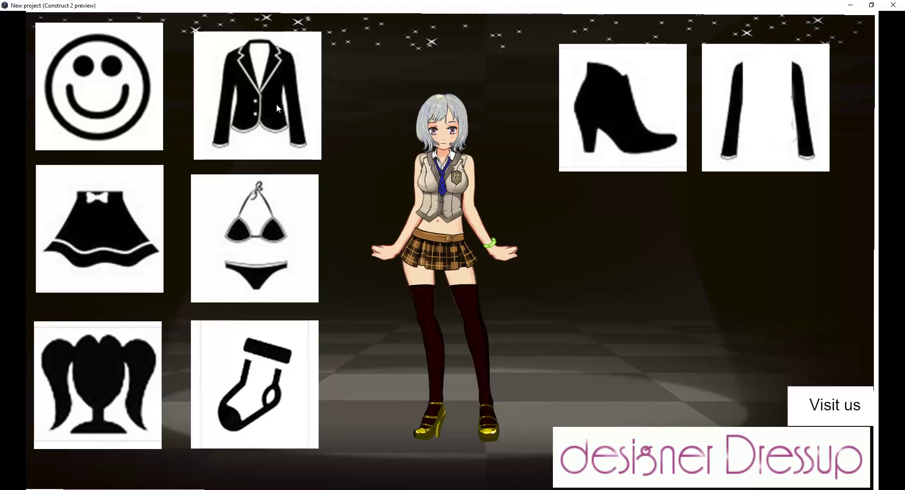
{"action": "left_click", "coordinate": [253, 104]}
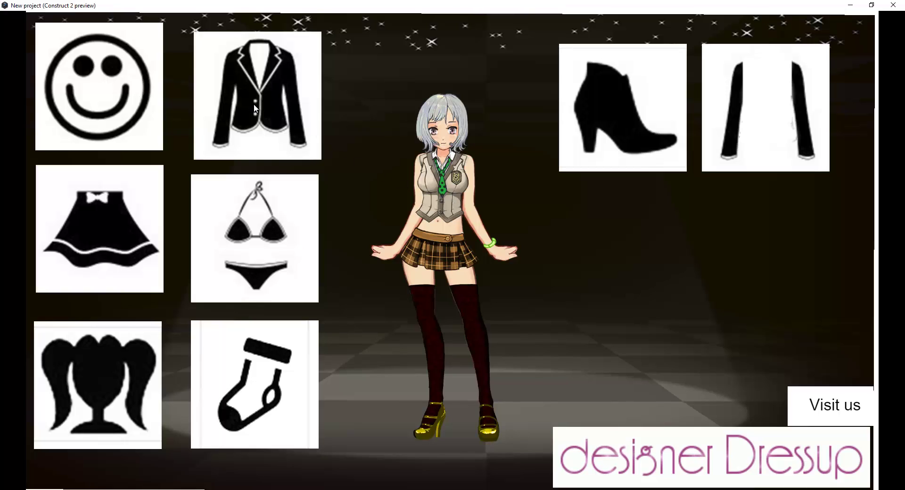
{"action": "left_click", "coordinate": [254, 104]}
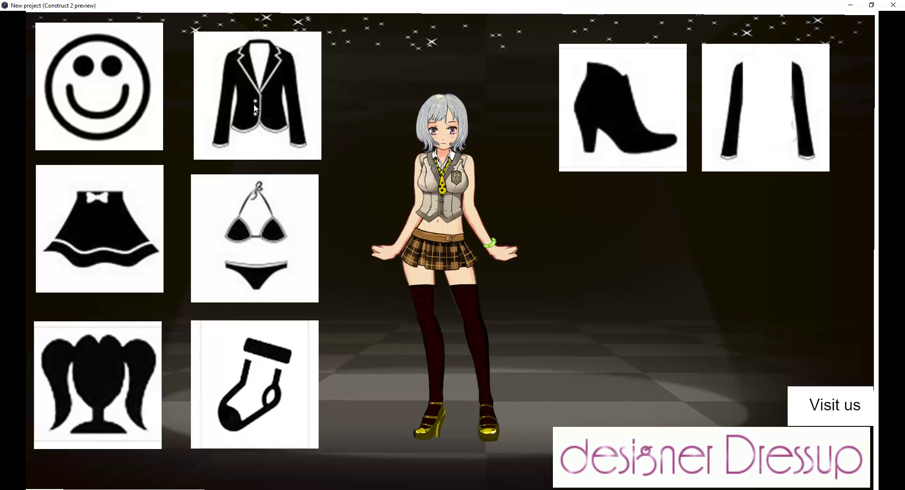
Switch the stockings to black knee socks and cycle the hair to red.
{"action": "left_click", "coordinate": [114, 378]}
{"action": "left_click", "coordinate": [114, 377]}
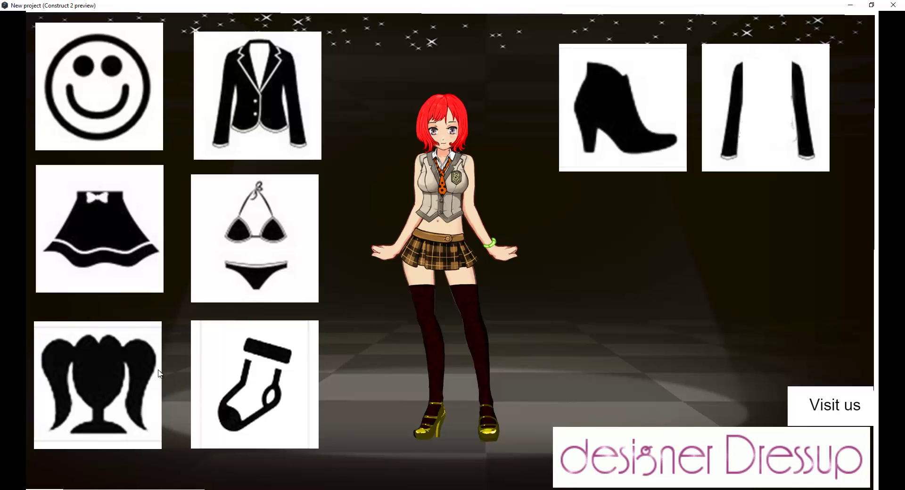
{"action": "left_click", "coordinate": [245, 376]}
{"action": "left_click", "coordinate": [245, 376]}
{"action": "left_click", "coordinate": [245, 376]}
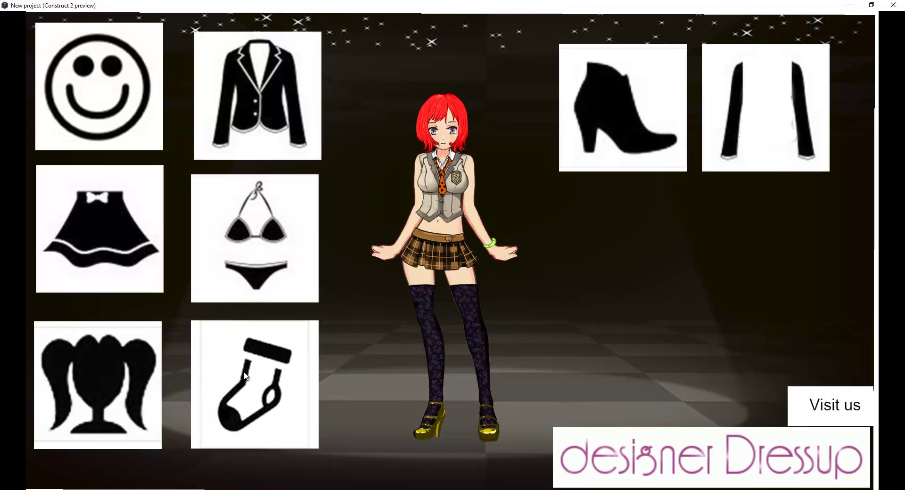
{"action": "left_click", "coordinate": [244, 376]}
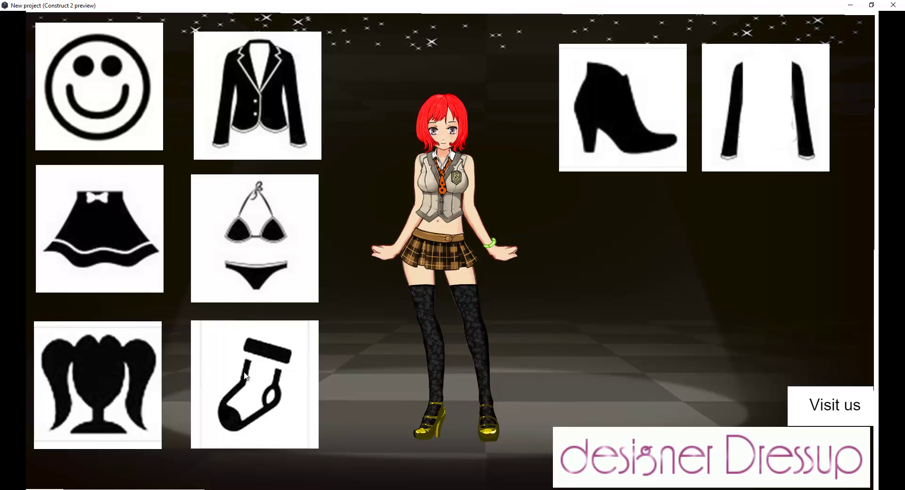
{"action": "left_click", "coordinate": [135, 375]}
{"action": "left_click", "coordinate": [135, 373]}
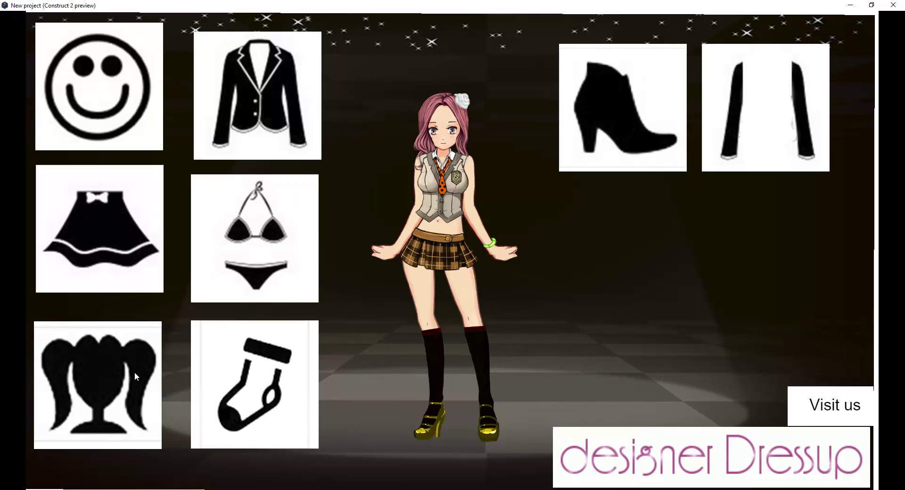
{"action": "left_click", "coordinate": [134, 372]}
{"action": "left_click", "coordinate": [134, 371]}
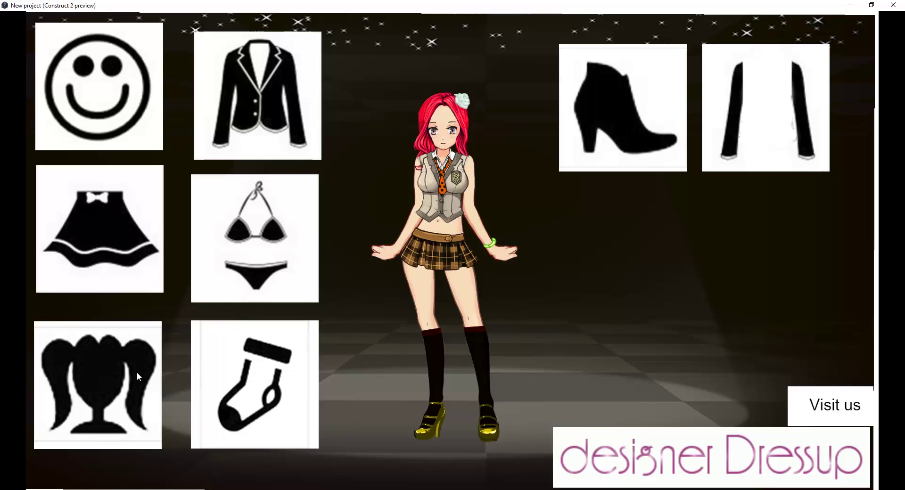
Close the game preview and scroll the layout editor.
{"action": "left_click", "coordinate": [894, 6]}
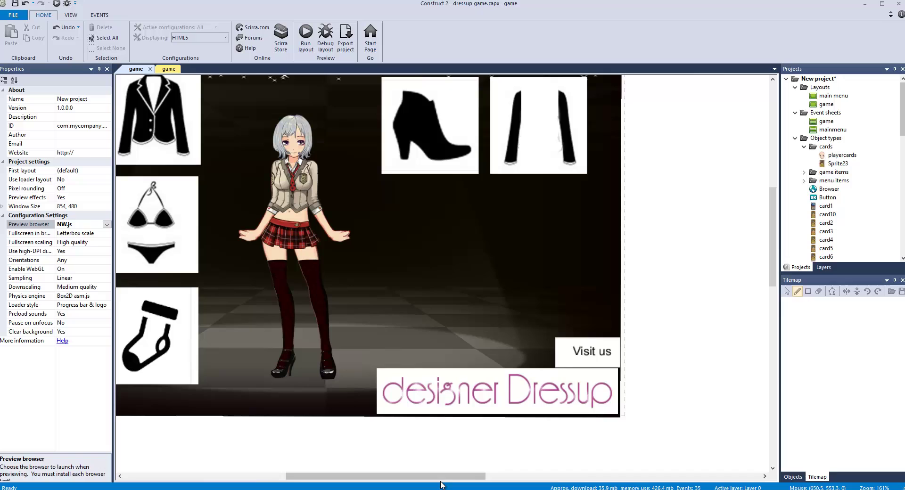
{"action": "scroll", "coordinate": [434, 453], "scroll_direction": "up", "scroll_amount": 3, "text": "ctrl"}
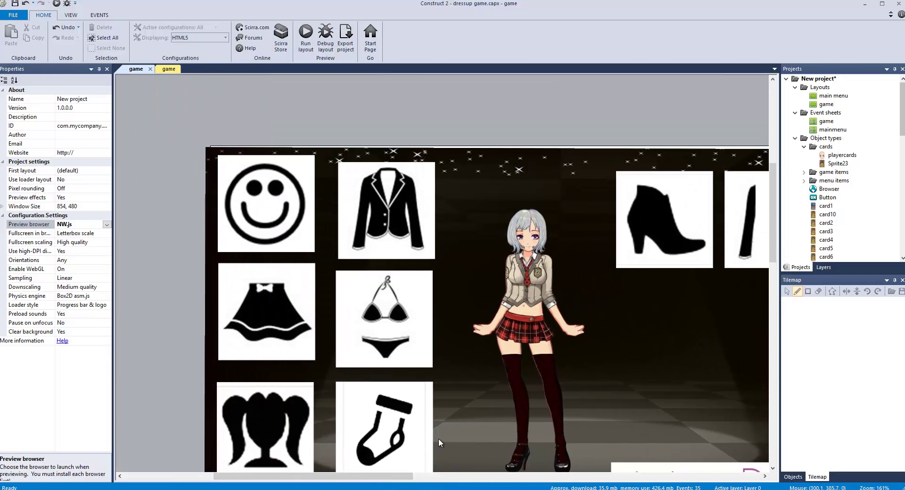
{"action": "scroll", "coordinate": [438, 443], "scroll_direction": "down", "scroll_amount": 3}
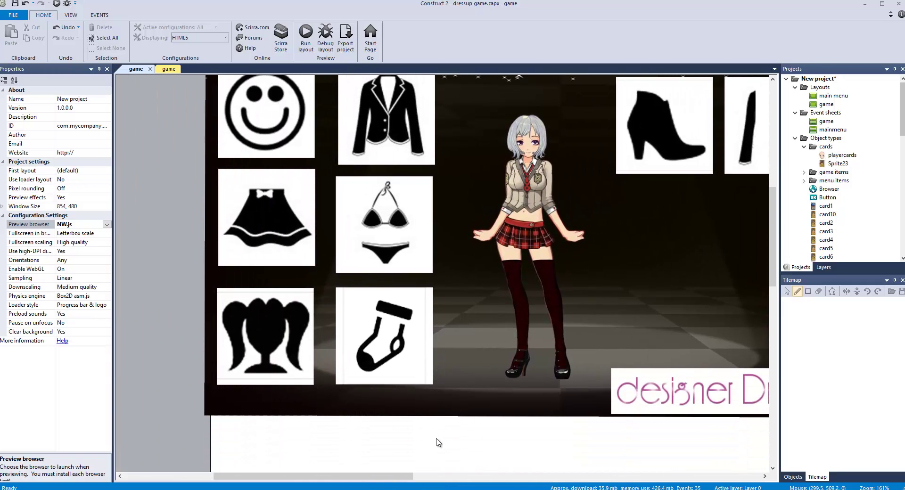
Insert a Sprite font object on the layout, then delete it.
{"action": "right_click", "coordinate": [411, 429]}
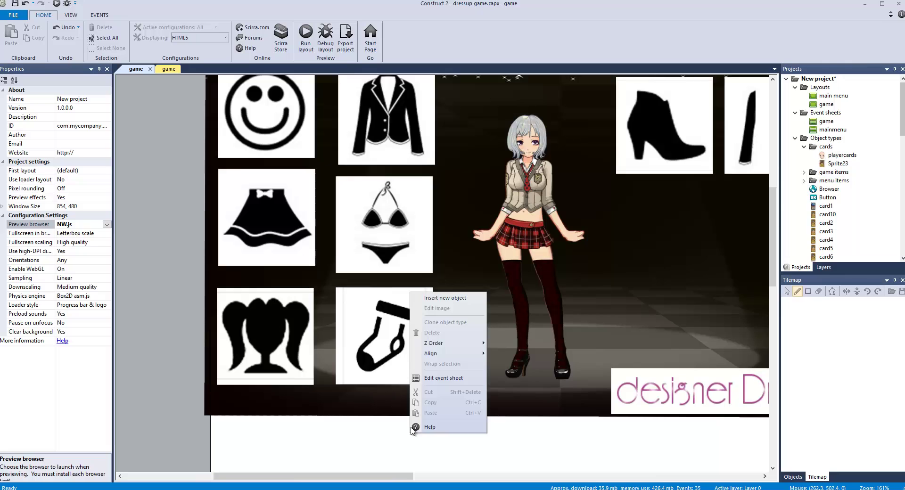
{"action": "left_click", "coordinate": [473, 299]}
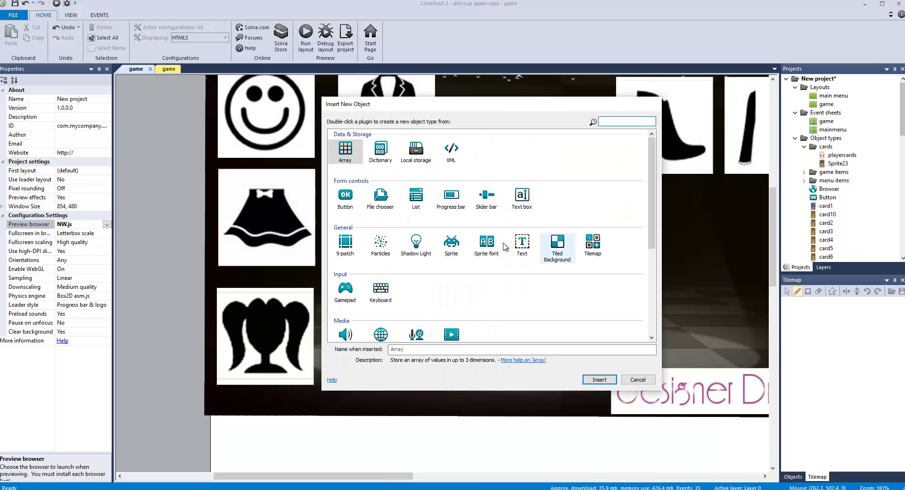
{"action": "double_click", "coordinate": [486, 243]}
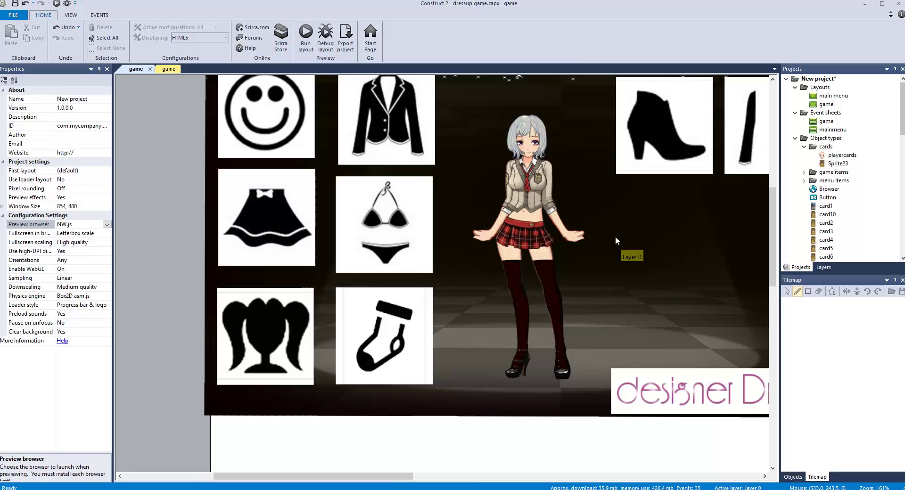
{"action": "left_click", "coordinate": [614, 236]}
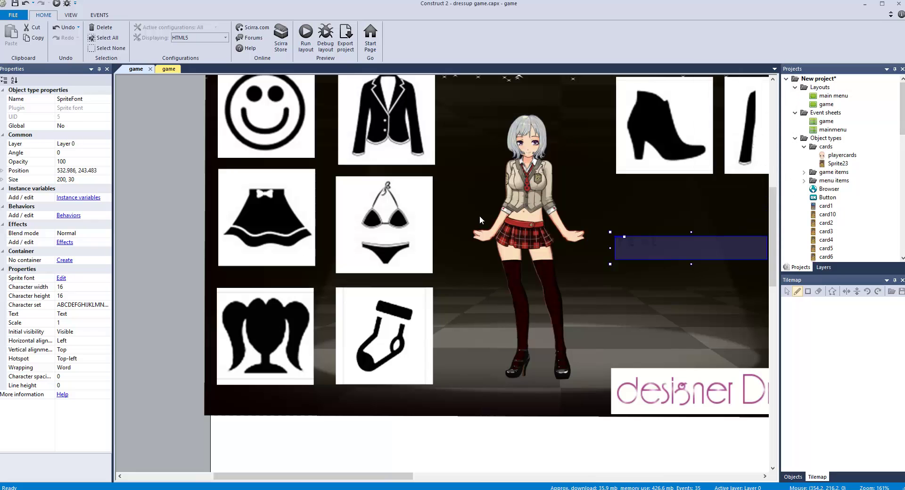
{"action": "key", "text": "Delete"}
Insert a new Sprite object and place it on the game layout.
{"action": "right_click", "coordinate": [470, 255]}
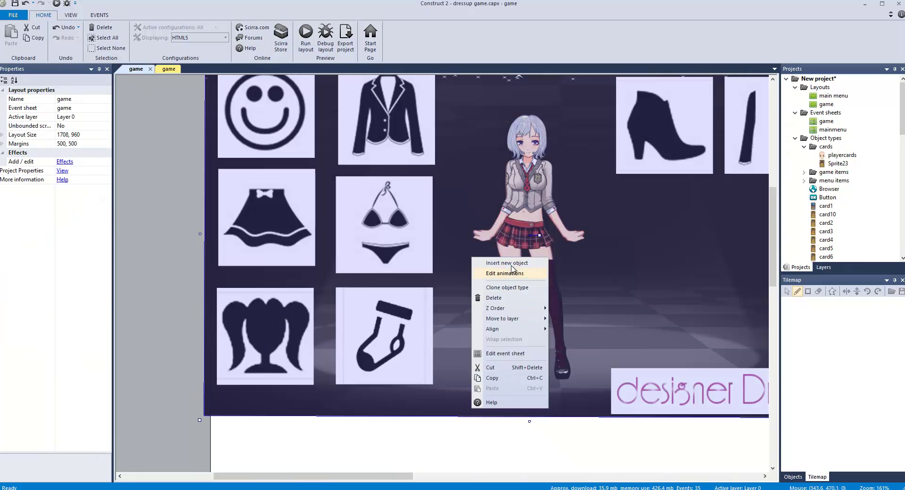
{"action": "left_click", "coordinate": [490, 262]}
{"action": "left_click", "coordinate": [486, 243]}
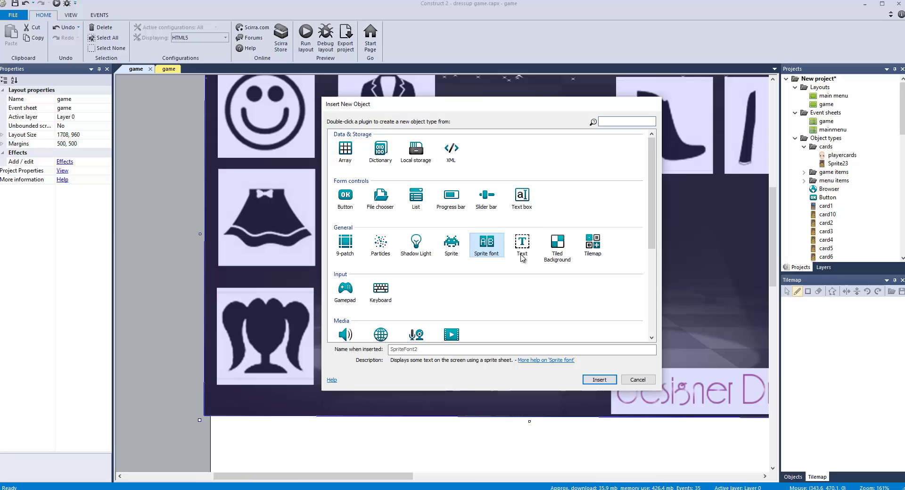
{"action": "left_click", "coordinate": [451, 254]}
{"action": "double_click", "coordinate": [451, 254]}
{"action": "left_click", "coordinate": [450, 249]}
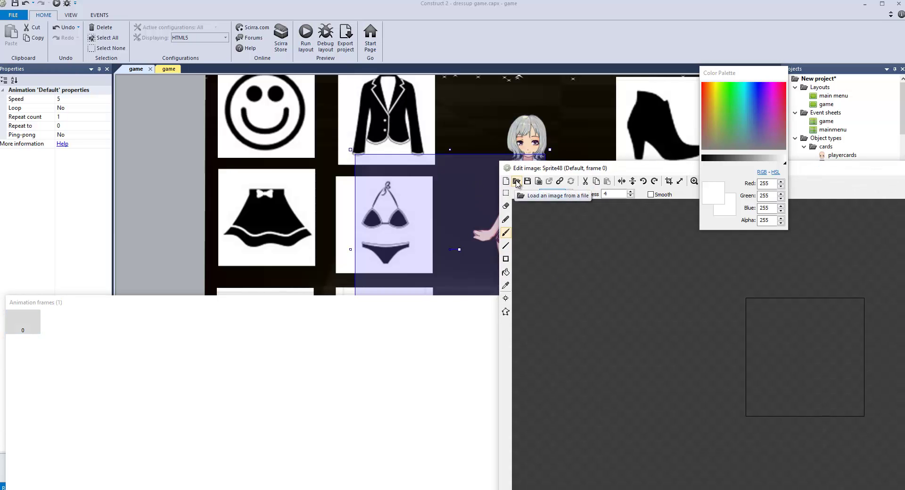
Reposition the image editor and undock the Animation frames list into its own window.
{"action": "left_click_drag", "start_coordinate": [549, 169], "coordinate": [507, 238]}
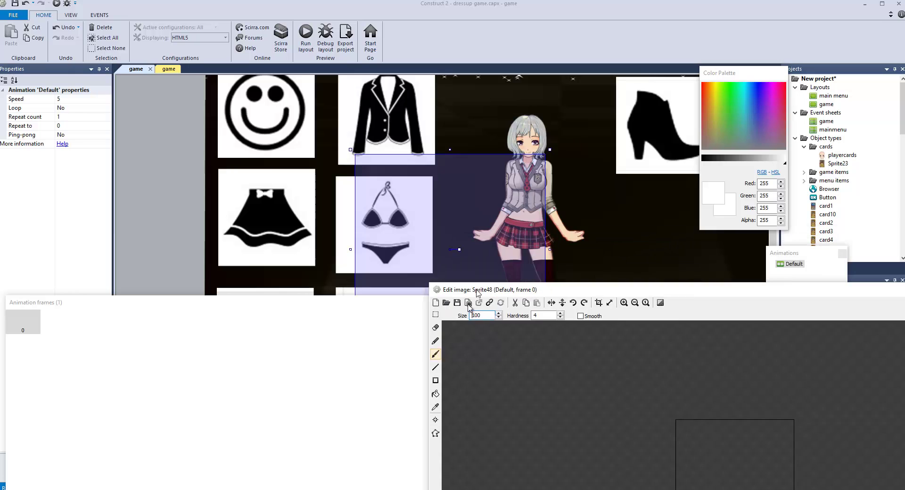
{"action": "left_click_drag", "start_coordinate": [509, 237], "coordinate": [254, 236]}
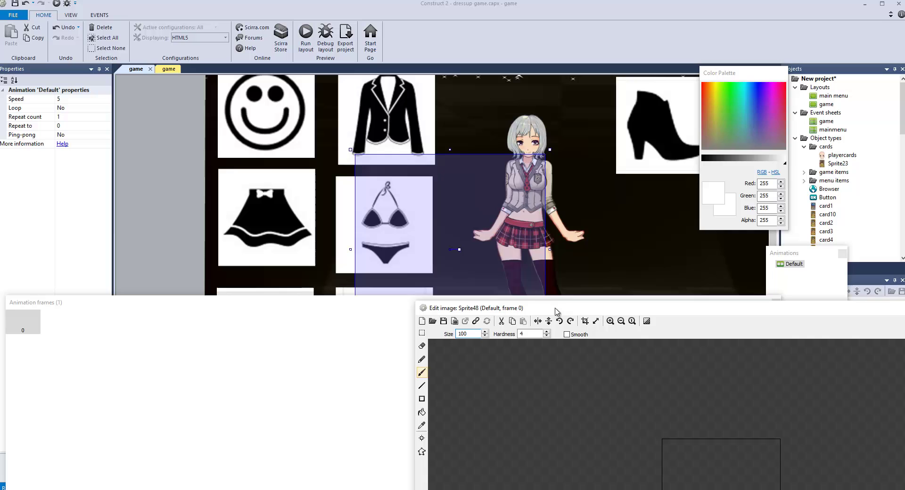
{"action": "left_click_drag", "start_coordinate": [561, 305], "coordinate": [551, 184]}
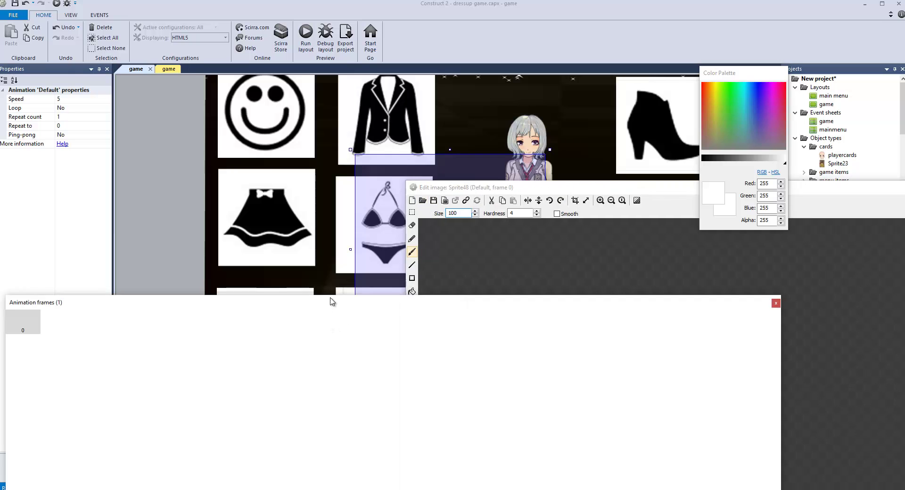
{"action": "left_click_drag", "start_coordinate": [331, 301], "coordinate": [432, 160]}
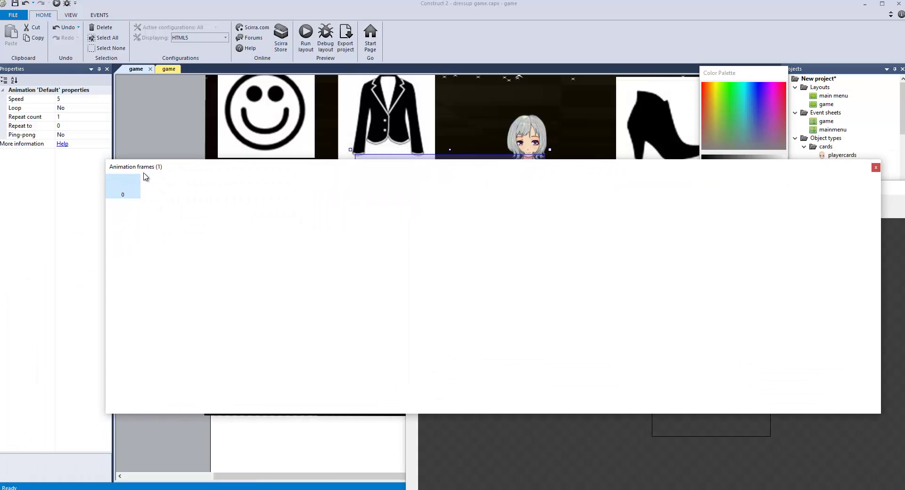
Import '4 face_1' through '4 face_10' from Parts_PNG\Face as animation frames.
{"action": "right_click", "coordinate": [355, 262]}
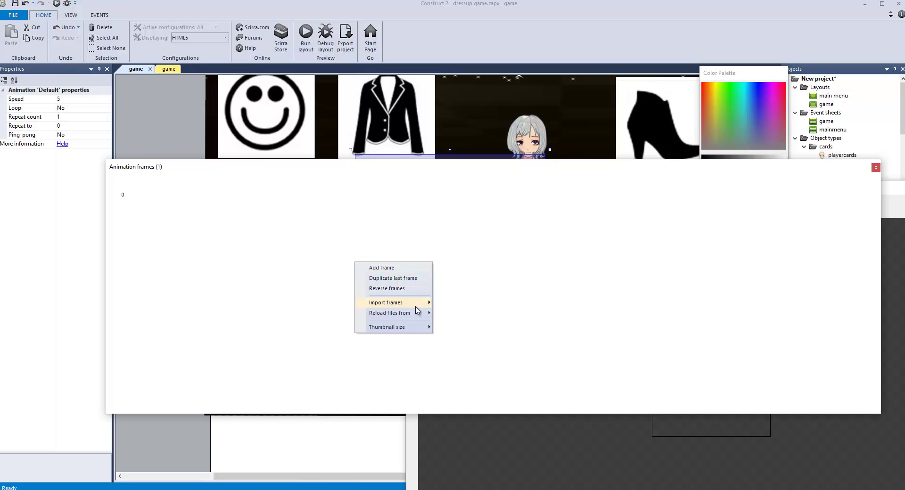
{"action": "mouse_move", "coordinate": [385, 301]}
{"action": "left_click", "coordinate": [483, 310]}
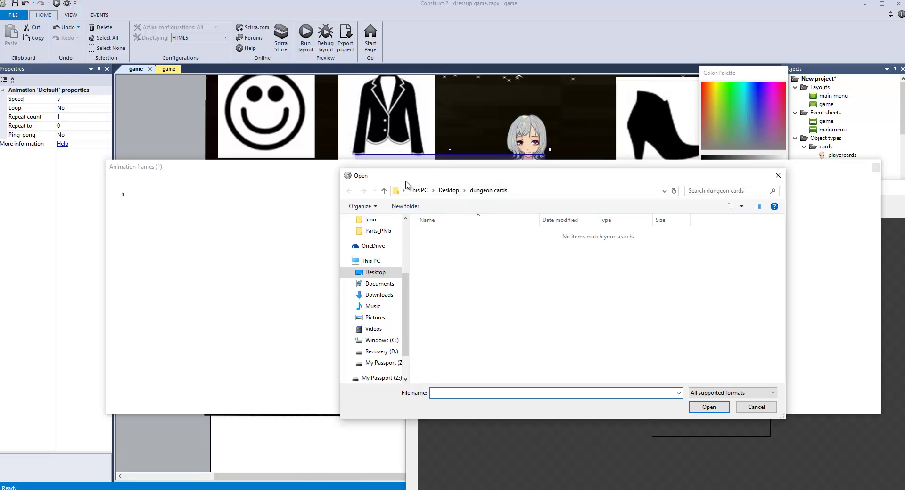
{"action": "scroll", "coordinate": [408, 277], "scroll_direction": "up", "scroll_amount": 2}
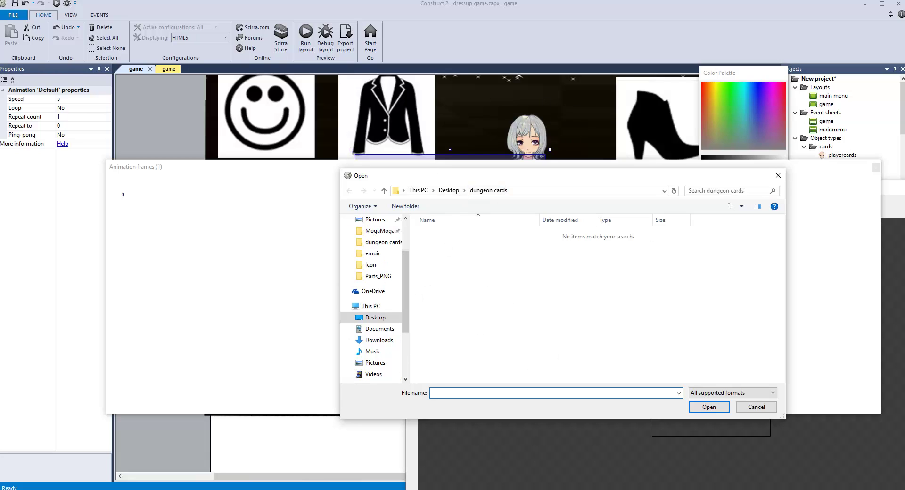
{"action": "left_click", "coordinate": [378, 276]}
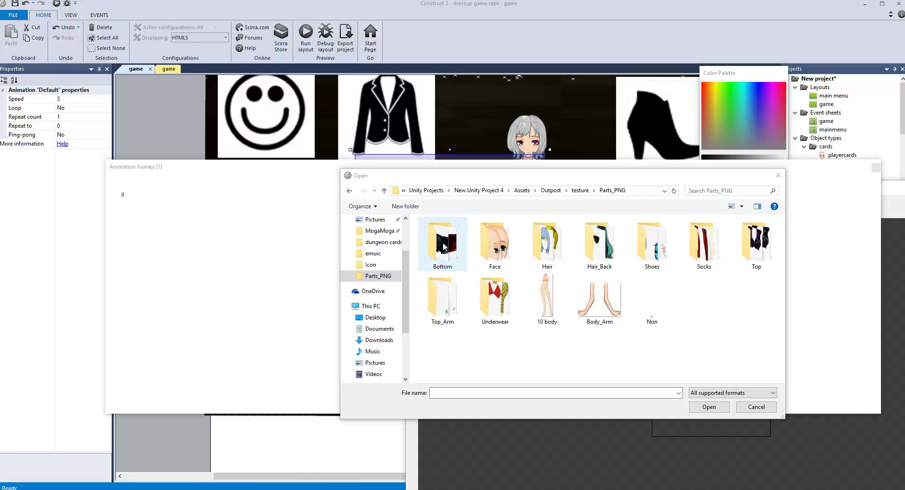
{"action": "left_click", "coordinate": [497, 245]}
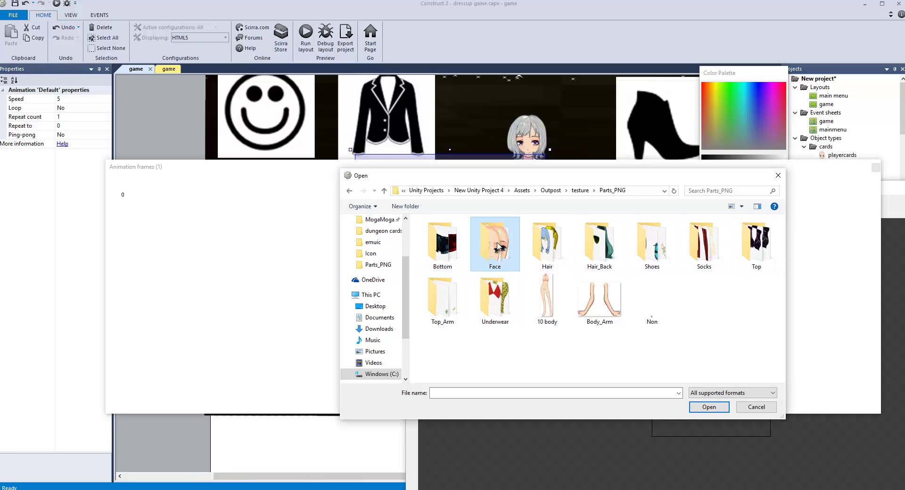
{"action": "double_click", "coordinate": [497, 246]}
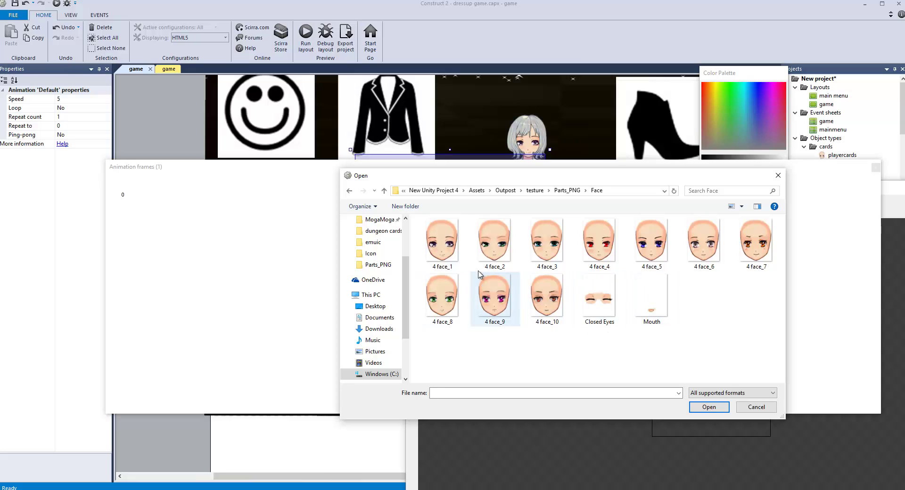
{"action": "left_click", "coordinate": [451, 251]}
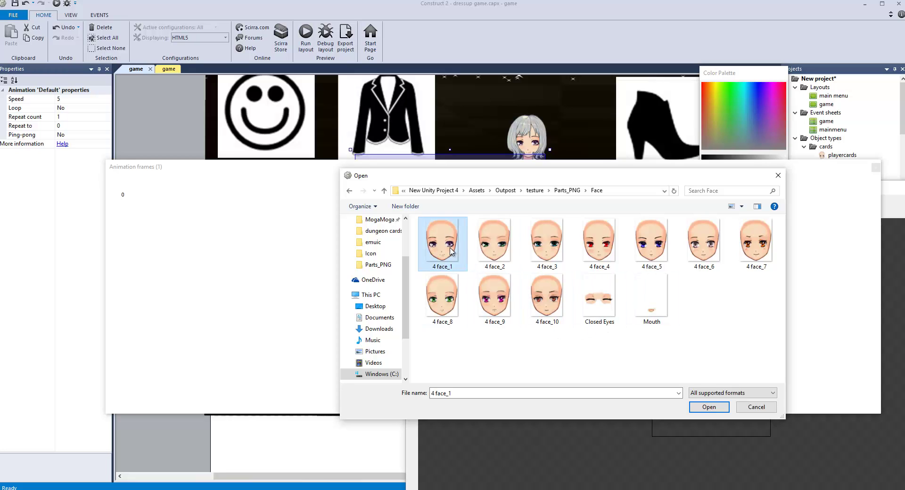
{"action": "left_click", "coordinate": [537, 306], "text": "shift"}
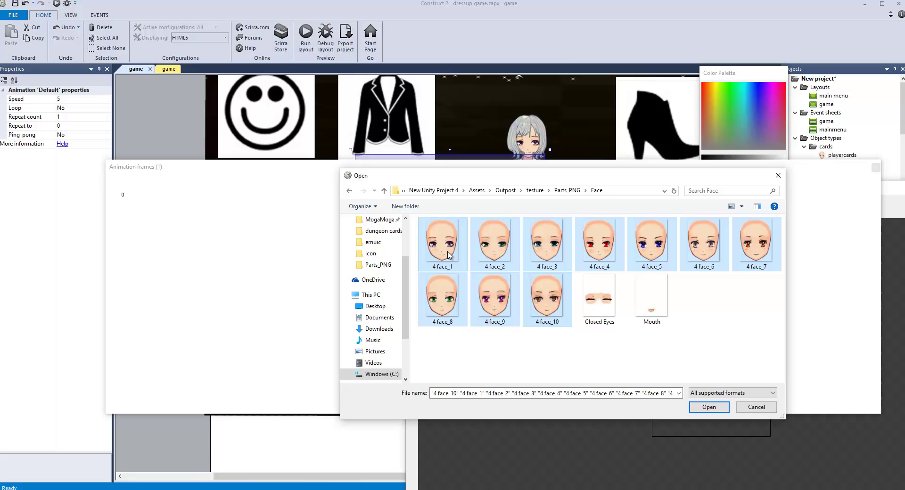
{"action": "left_click", "coordinate": [709, 407]}
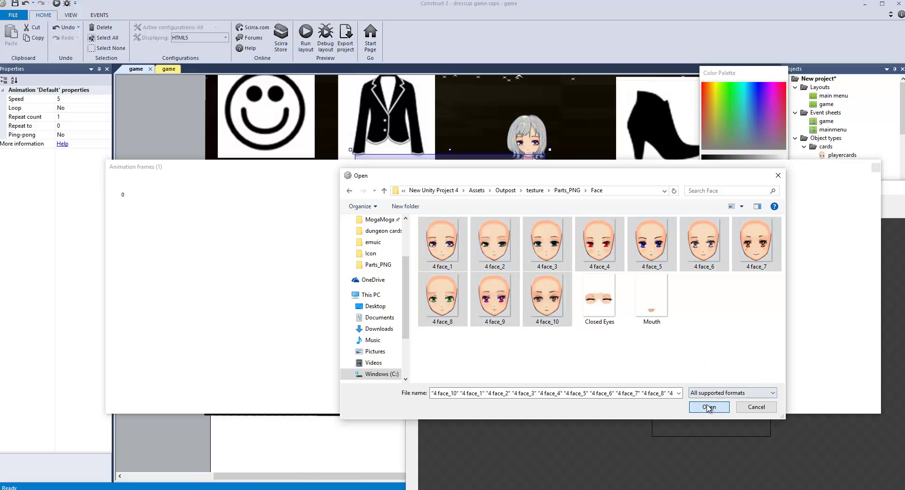
Delete the blank first frame and position the face sprite over the character.
{"action": "left_click", "coordinate": [117, 191]}
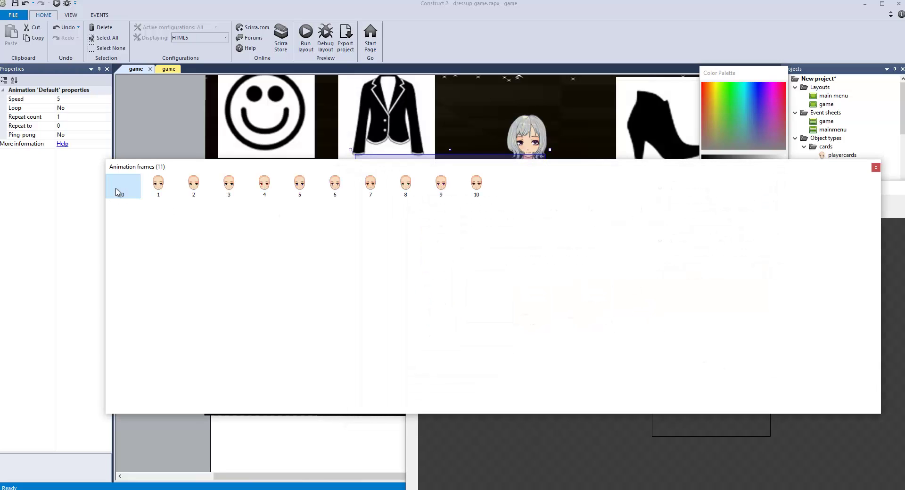
{"action": "key", "text": "Delete"}
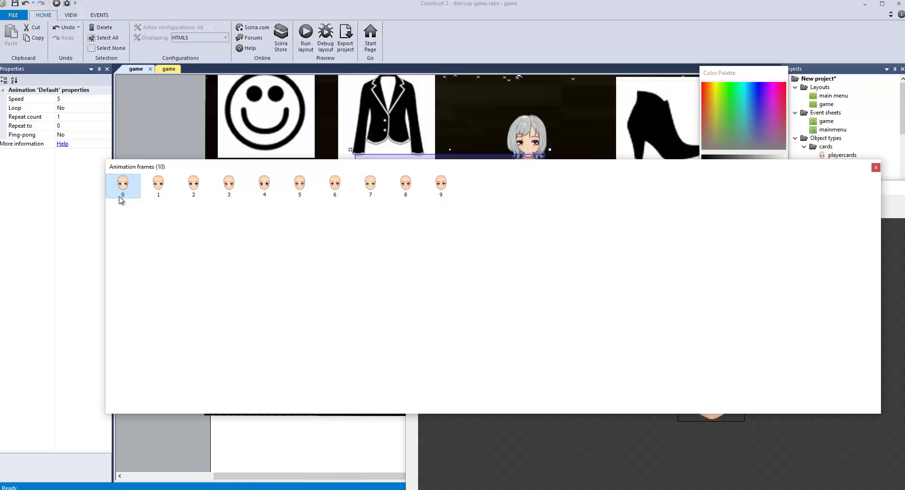
{"action": "left_click", "coordinate": [875, 168]}
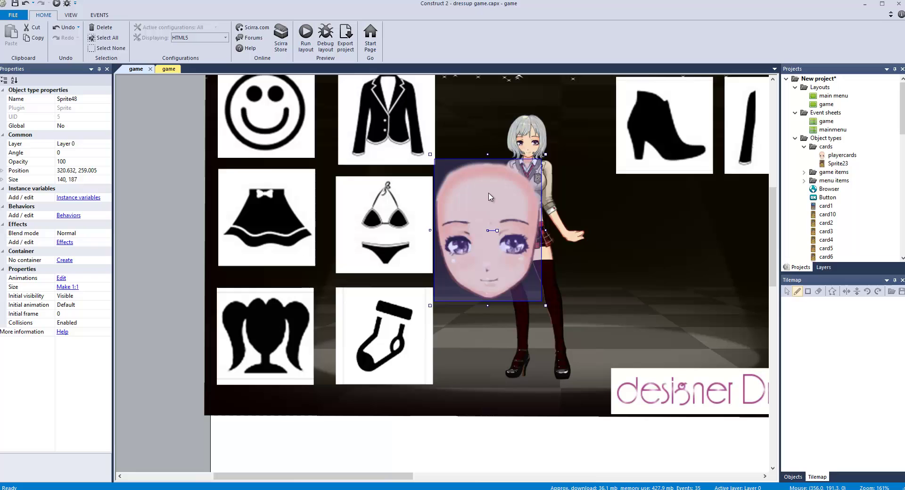
{"action": "left_click_drag", "start_coordinate": [490, 196], "coordinate": [506, 187]}
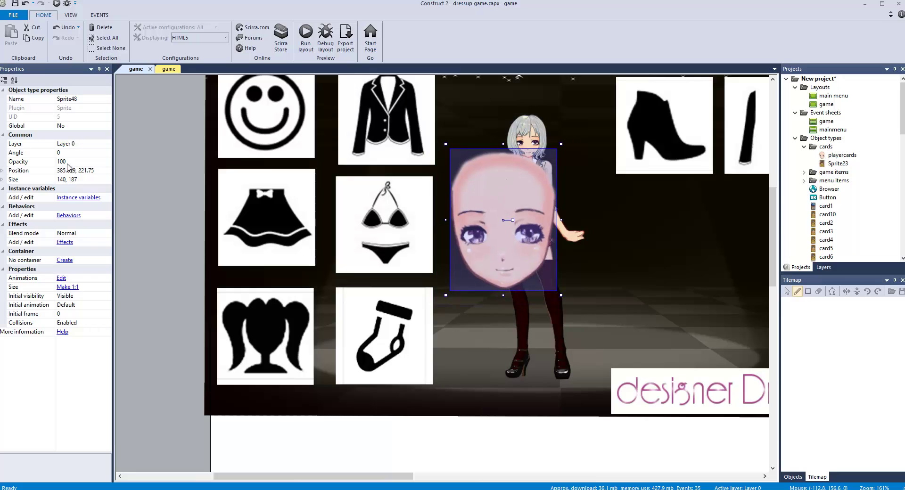
Set the face animation's speed to 0 and close the image editor.
{"action": "double_click", "coordinate": [548, 197]}
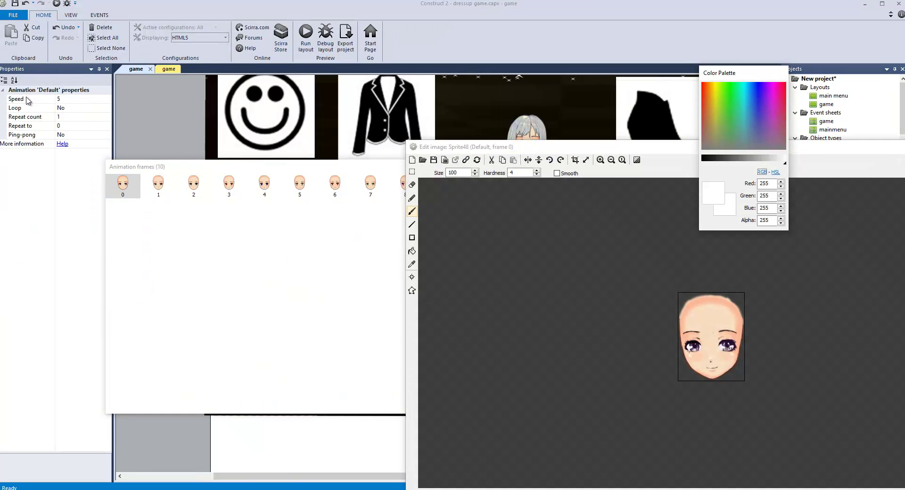
{"action": "left_click", "coordinate": [65, 99]}
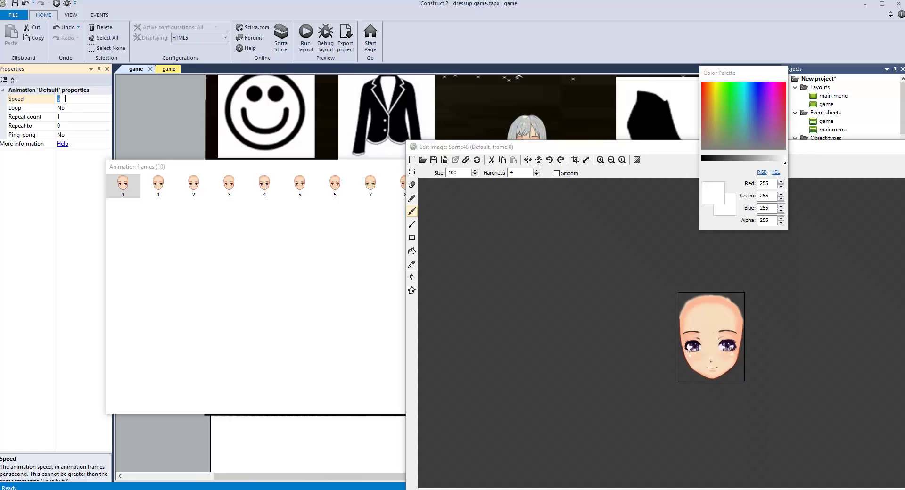
{"action": "key", "text": "BackSpace"}
{"action": "type", "text": "0"}
{"action": "left_click", "coordinate": [69, 116]}
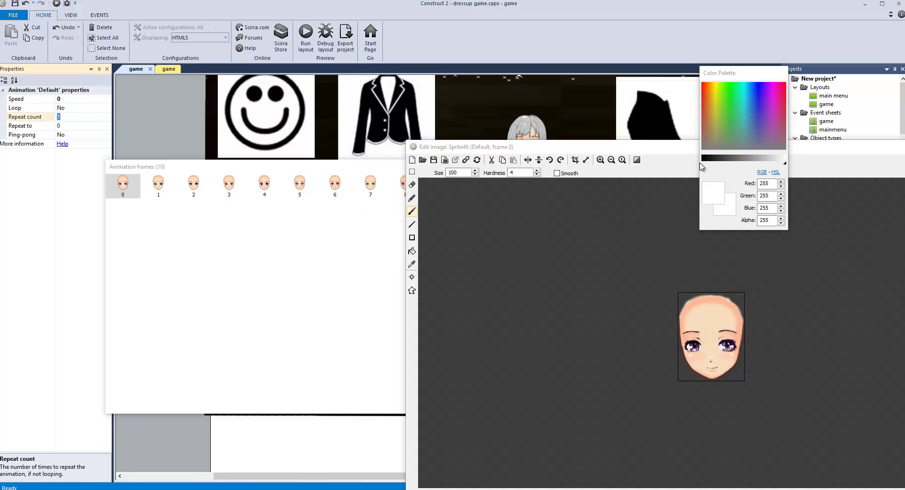
{"action": "left_click_drag", "start_coordinate": [650, 156], "coordinate": [414, 155]}
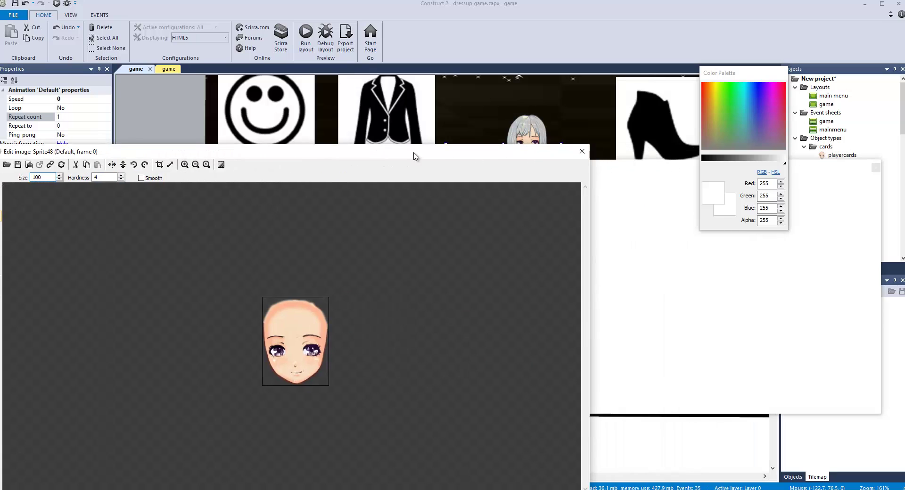
{"action": "left_click", "coordinate": [582, 152]}
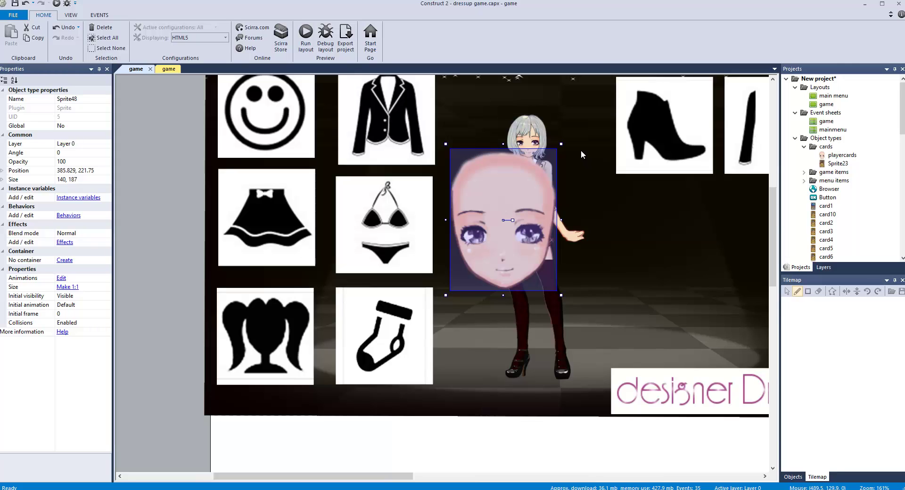
Delete the face sprite instance from the game layout.
{"action": "key", "text": "Delete"}
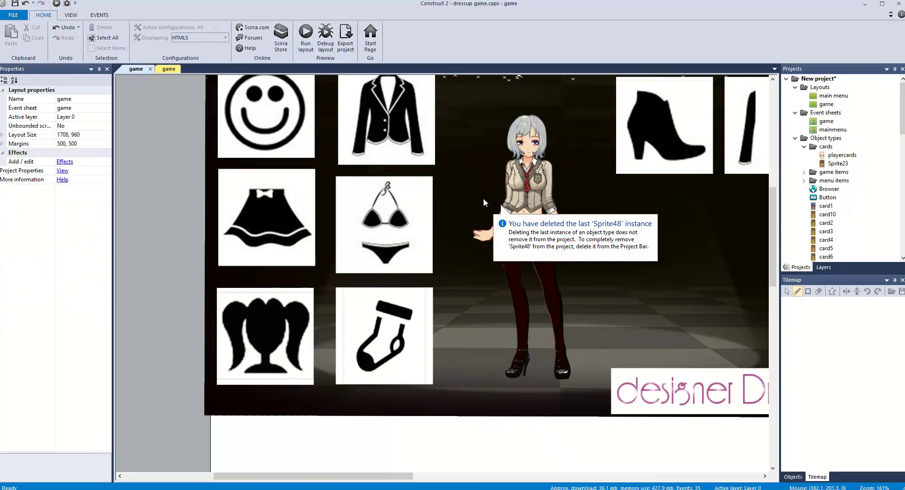
Locate the hair card's click event on the event sheet and its object on the layout.
{"action": "left_click", "coordinate": [166, 69]}
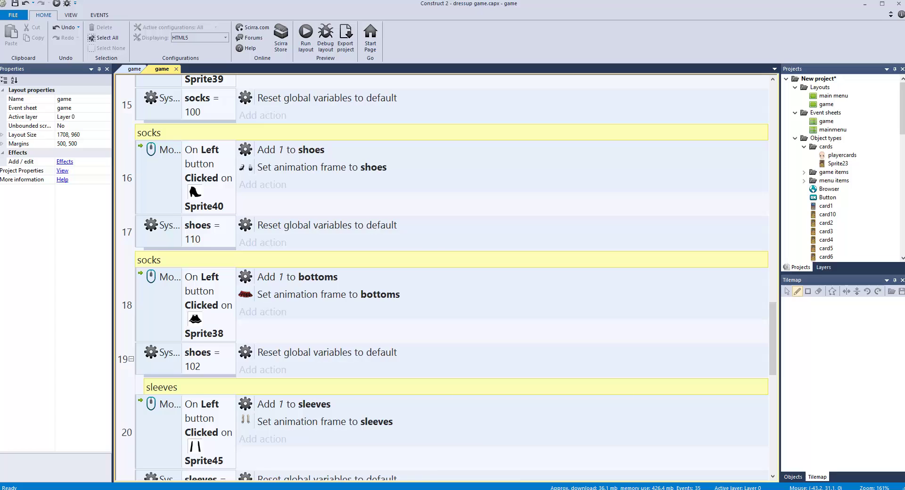
{"action": "scroll", "coordinate": [428, 440], "scroll_direction": "down", "scroll_amount": 1}
{"action": "scroll", "coordinate": [429, 439], "scroll_direction": "up", "scroll_amount": 3}
{"action": "scroll", "coordinate": [429, 440], "scroll_direction": "up", "scroll_amount": 4}
{"action": "scroll", "coordinate": [431, 431], "scroll_direction": "up", "scroll_amount": 2}
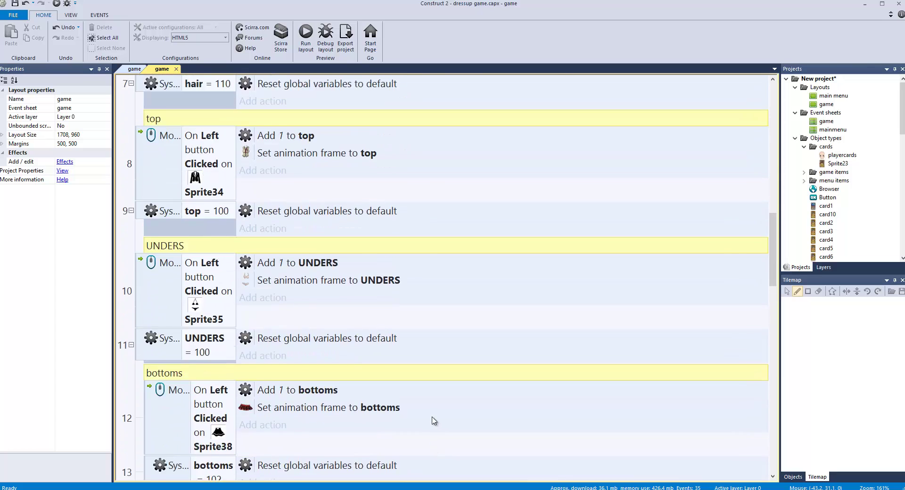
{"action": "scroll", "coordinate": [431, 415], "scroll_direction": "up", "scroll_amount": 5}
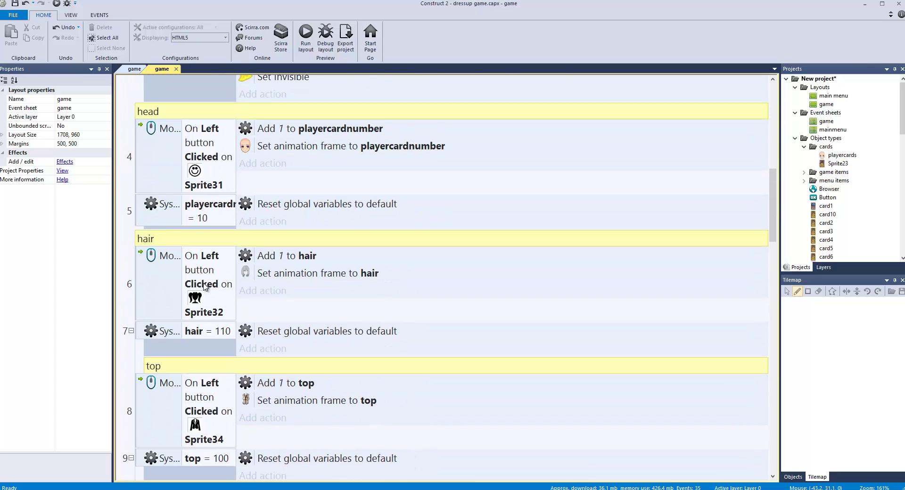
{"action": "left_click", "coordinate": [202, 304]}
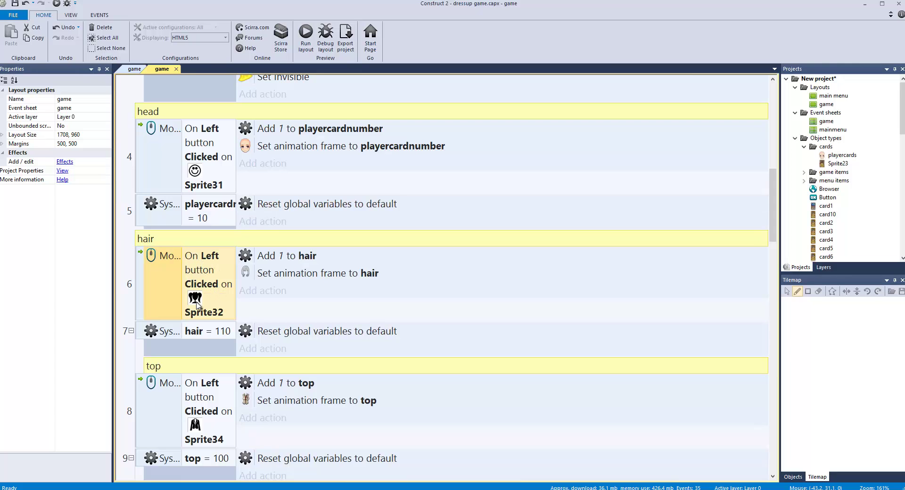
{"action": "key", "text": "ctrl+Tab"}
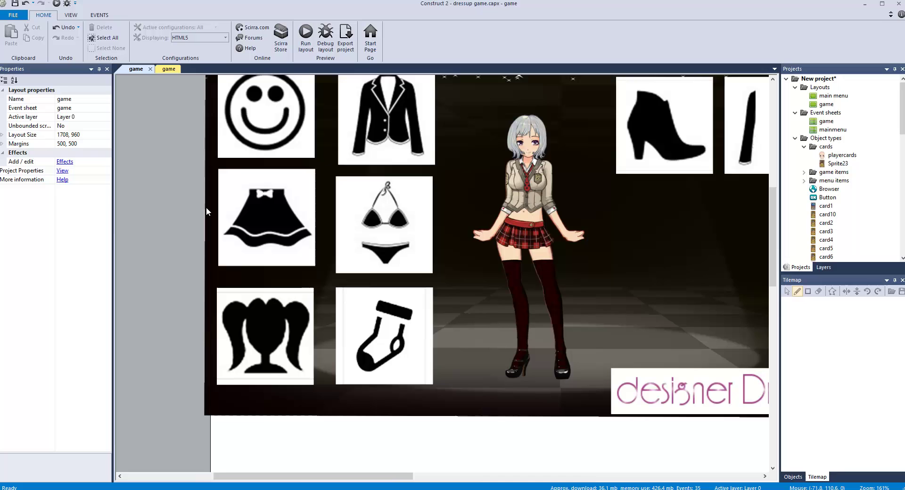
{"action": "left_click", "coordinate": [256, 329]}
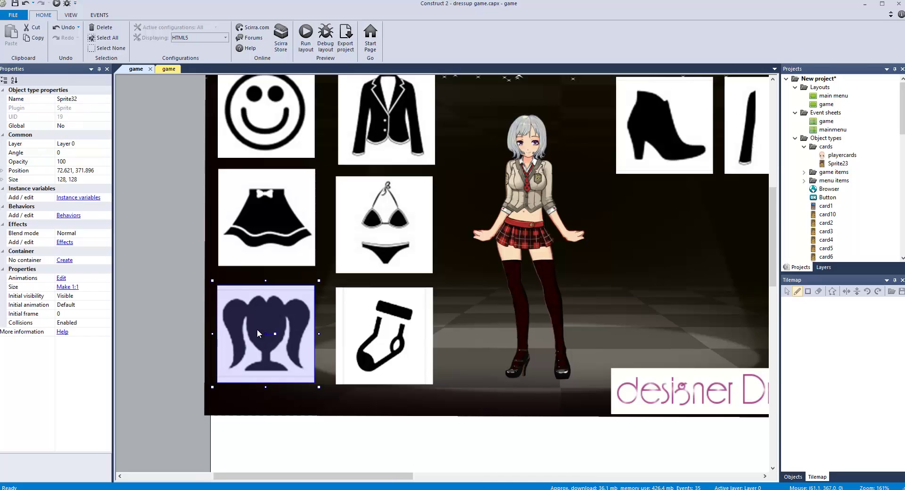
Pick out the hair global variable on the game event sheet.
{"action": "left_click", "coordinate": [153, 70]}
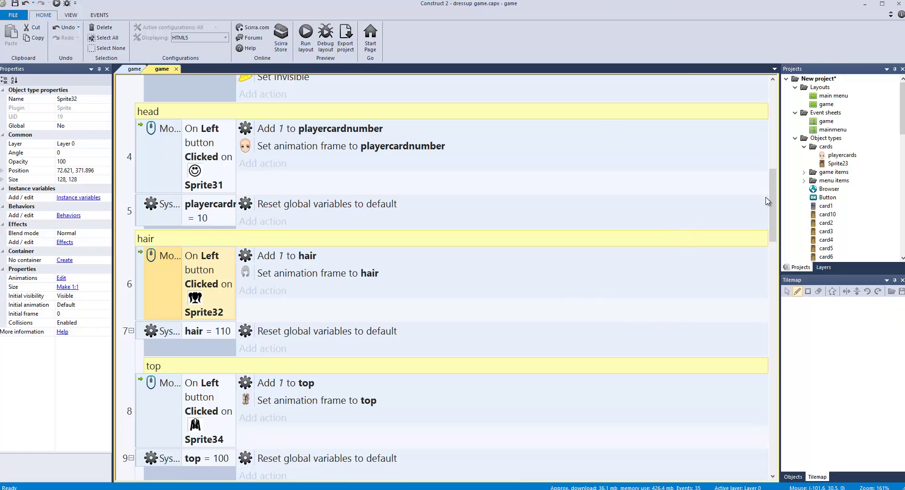
{"action": "left_click_drag", "start_coordinate": [771, 235], "coordinate": [777, 117]}
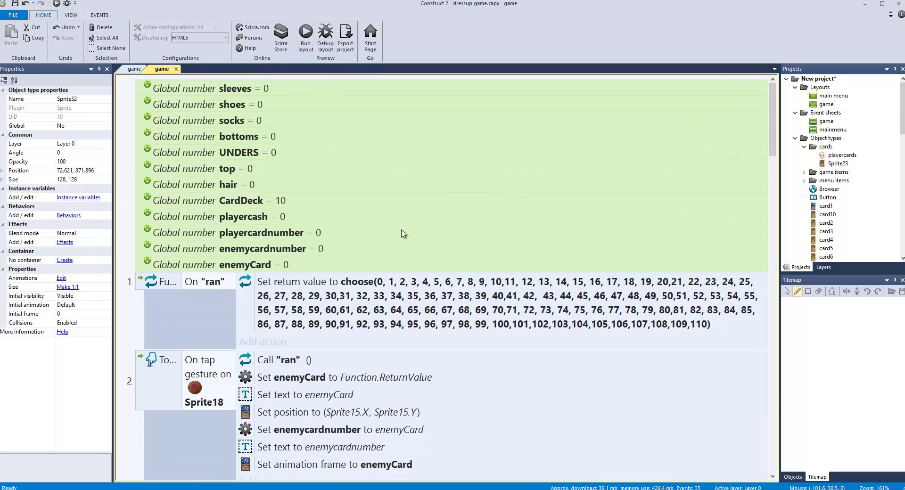
{"action": "left_click", "coordinate": [207, 184]}
{"action": "left_click", "coordinate": [166, 71]}
{"action": "left_click", "coordinate": [167, 70]}
Switch to the game layout and scroll around it.
{"action": "left_click", "coordinate": [135, 69]}
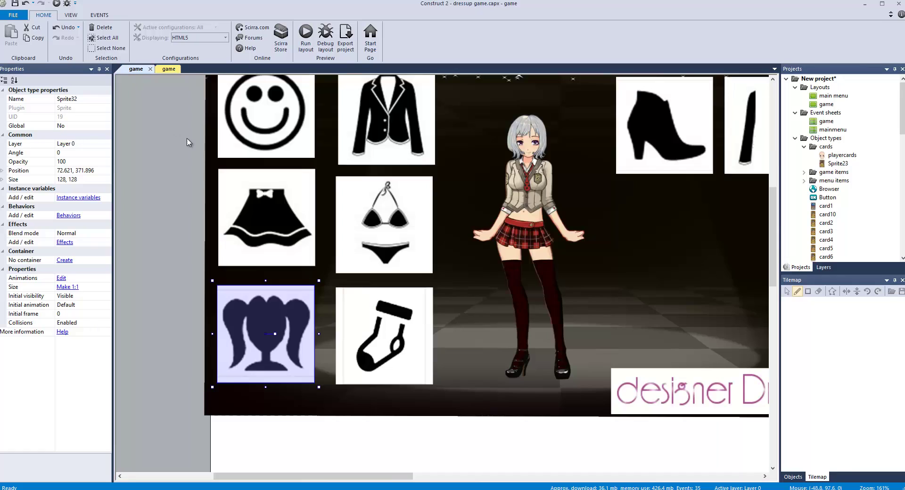
{"action": "scroll", "coordinate": [323, 279], "scroll_direction": "up", "scroll_amount": 1}
{"action": "scroll", "coordinate": [344, 329], "scroll_direction": "up", "scroll_amount": 2}
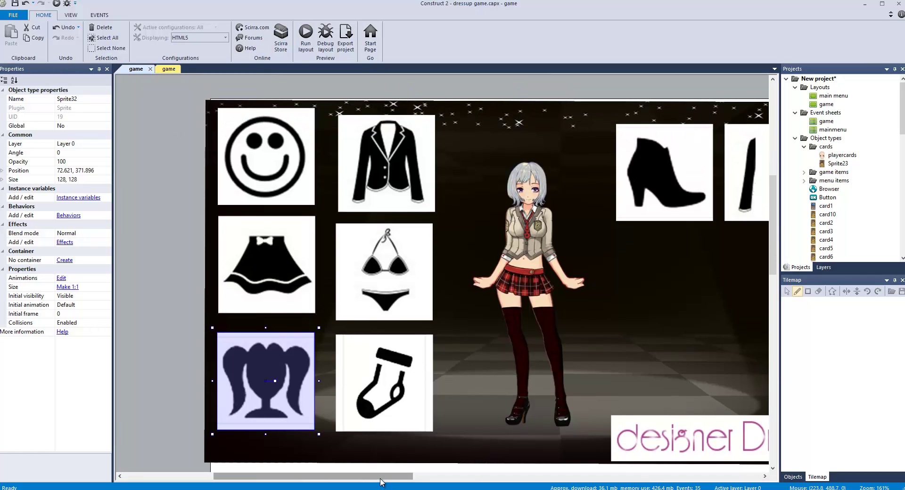
{"action": "left_click_drag", "start_coordinate": [381, 476], "coordinate": [415, 475]}
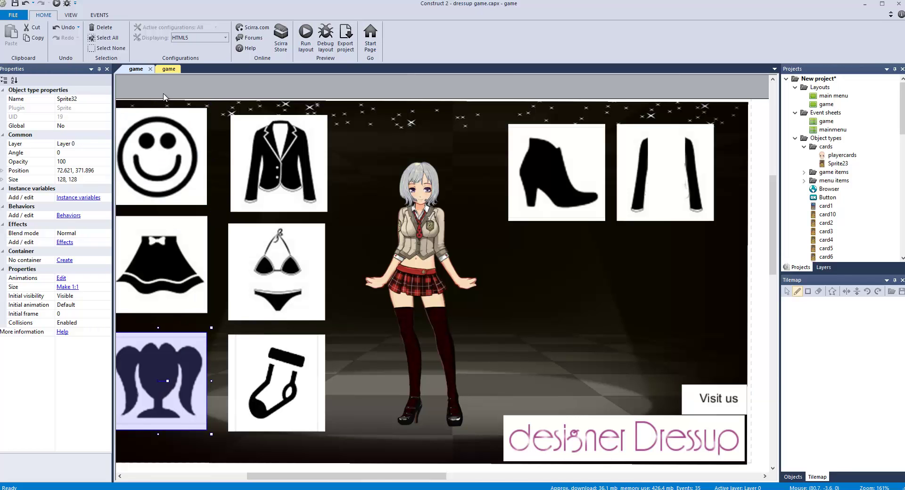
Review the head-card click event on the event sheet, then scroll back to the globals.
{"action": "left_click", "coordinate": [170, 69]}
{"action": "scroll", "coordinate": [264, 389], "scroll_direction": "down", "scroll_amount": 3}
{"action": "scroll", "coordinate": [264, 389], "scroll_direction": "down", "scroll_amount": 3}
{"action": "scroll", "coordinate": [320, 441], "scroll_direction": "down", "scroll_amount": 4}
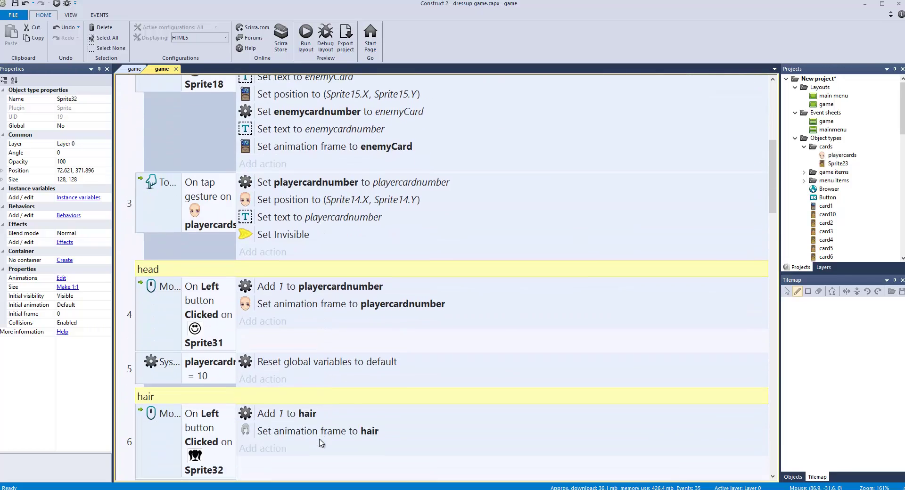
{"action": "left_click", "coordinate": [203, 329]}
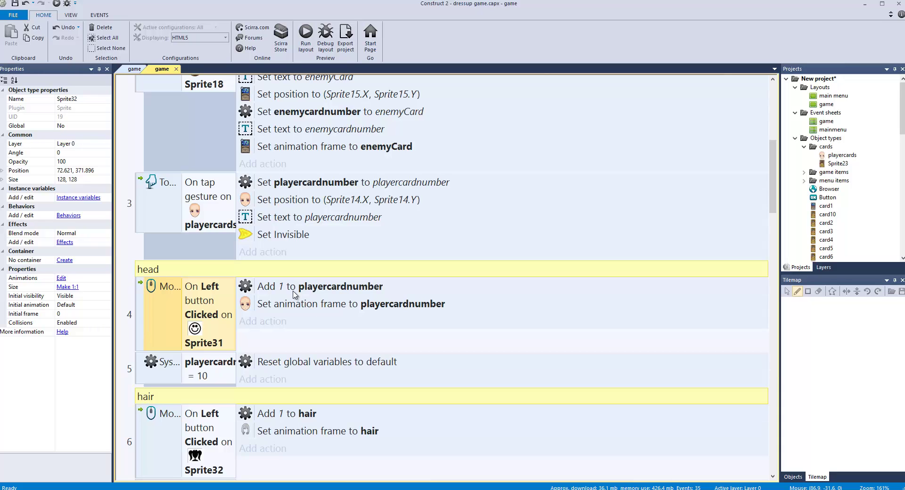
{"action": "scroll", "coordinate": [432, 413], "scroll_direction": "up", "scroll_amount": 3}
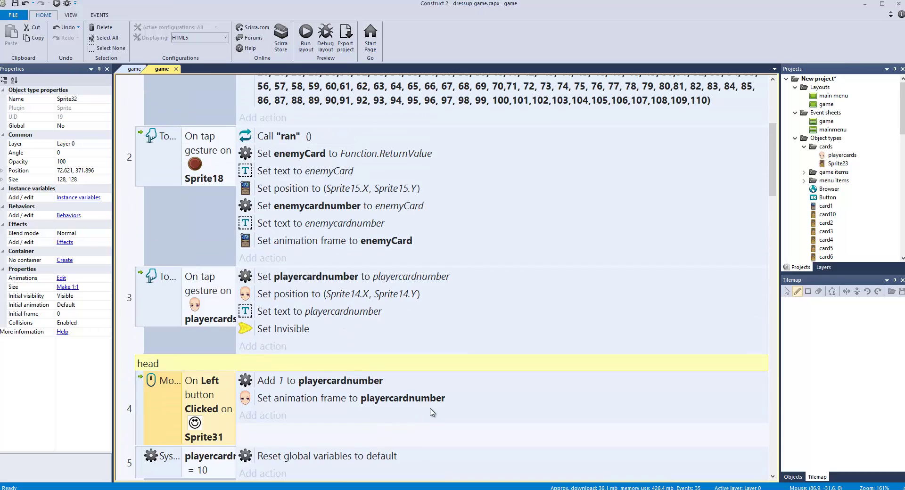
{"action": "scroll", "coordinate": [432, 412], "scroll_direction": "up", "scroll_amount": 5}
{"action": "scroll", "coordinate": [148, 237], "scroll_direction": "up", "scroll_amount": 2}
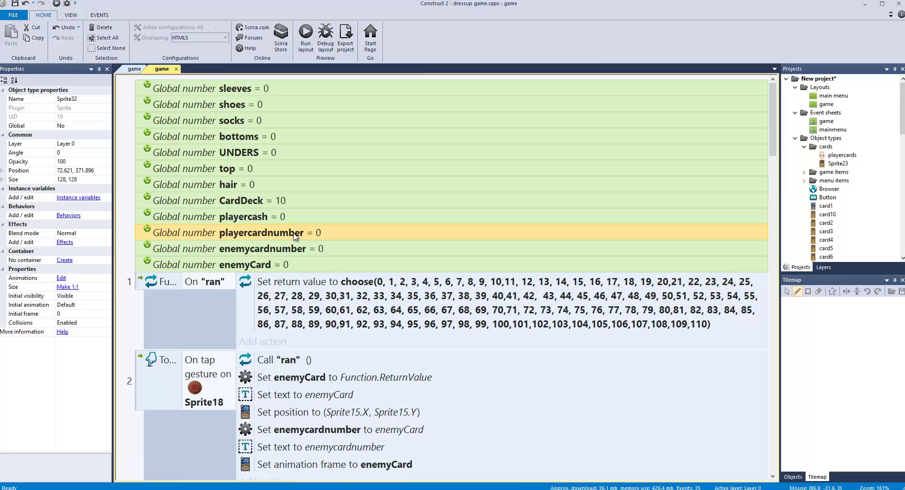
{"action": "scroll", "coordinate": [302, 236], "scroll_direction": "down", "scroll_amount": 3}
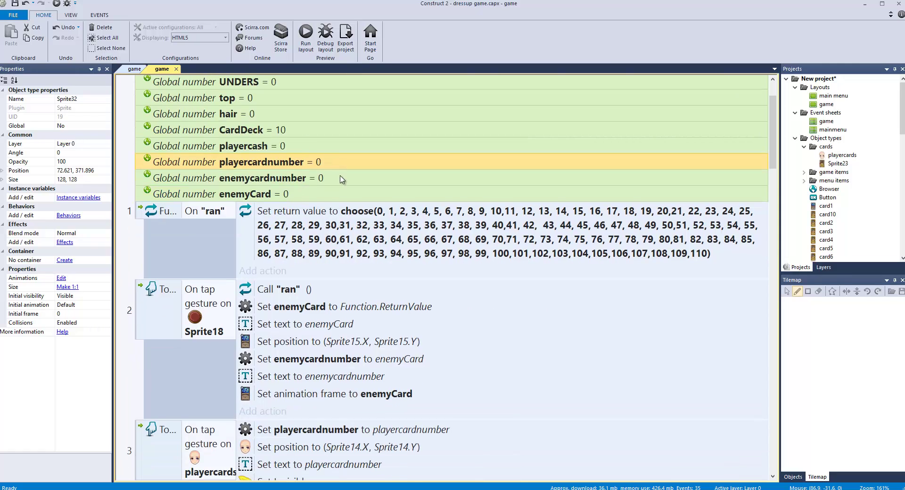
Begin adding a global Number variable, first trying the name 'random'.
{"action": "right_click", "coordinate": [547, 360]}
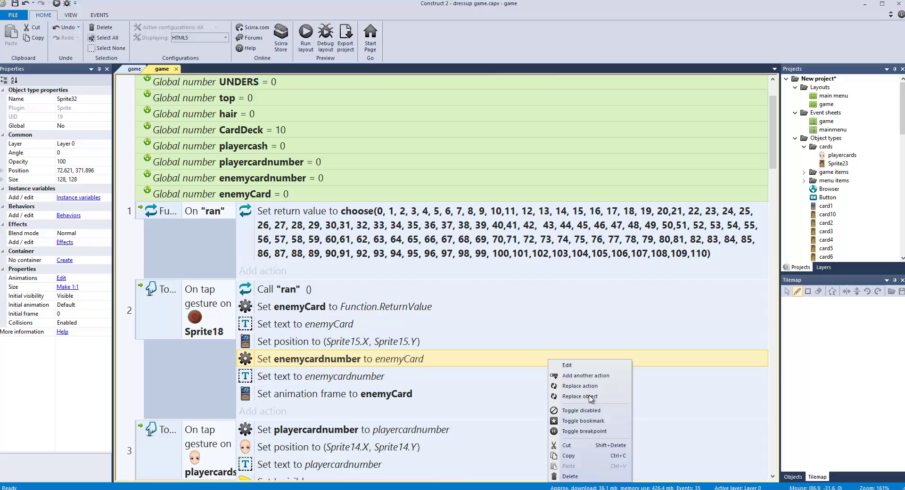
{"action": "right_click", "coordinate": [129, 377]}
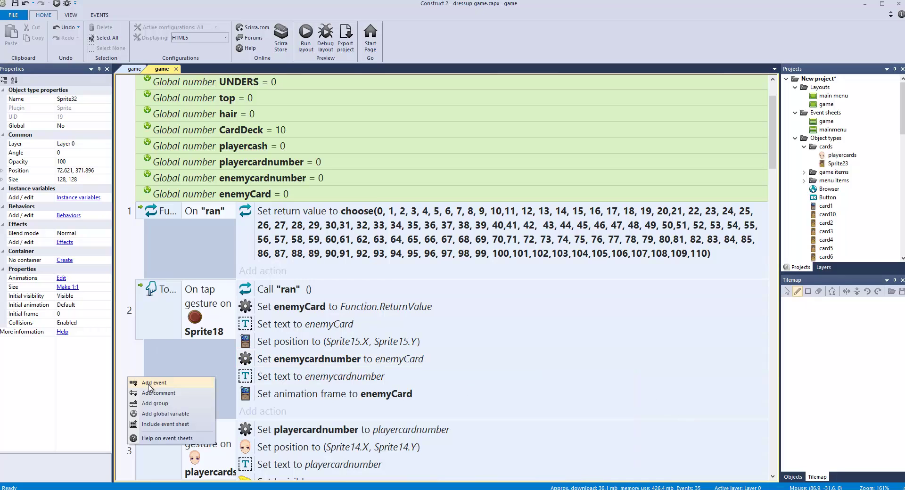
{"action": "left_click", "coordinate": [154, 414]}
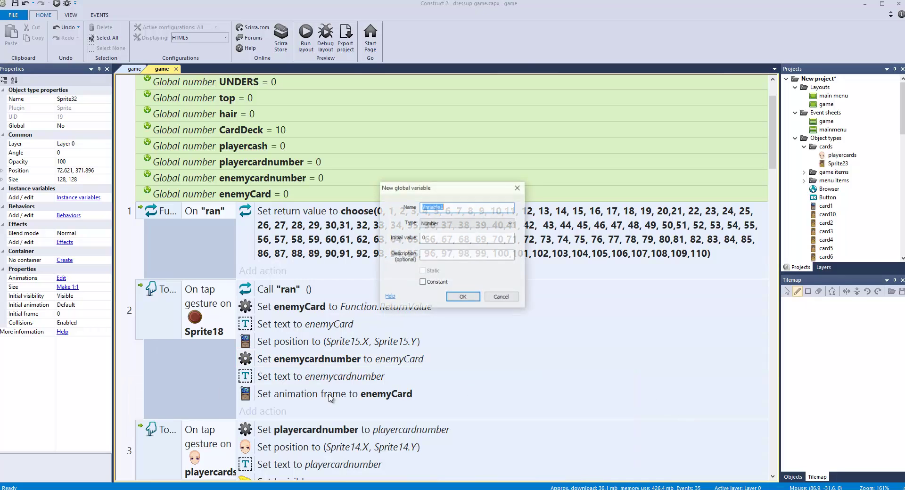
{"action": "type", "text": "rando"}
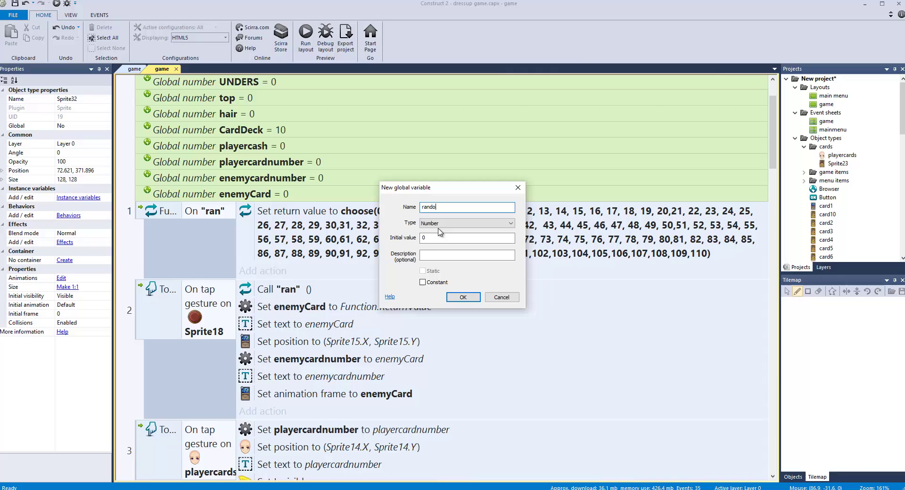
{"action": "type", "text": "m"}
{"action": "left_click", "coordinate": [460, 298]}
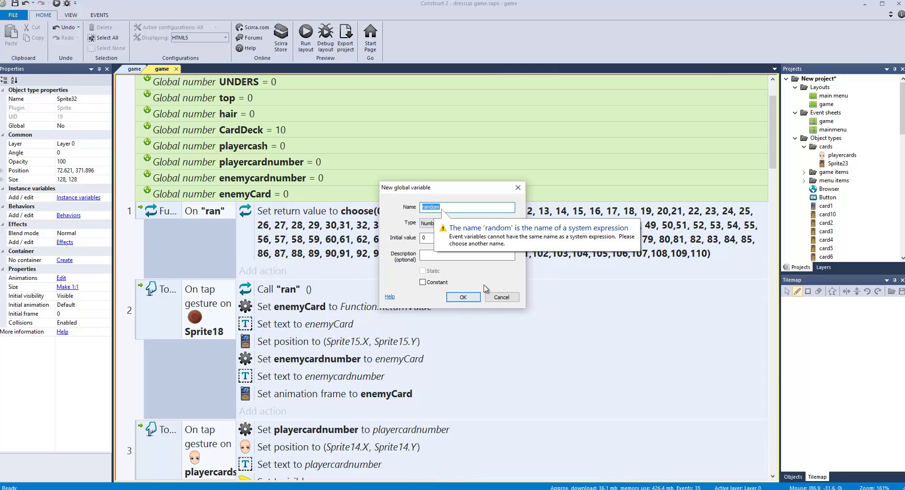
{"action": "left_click", "coordinate": [460, 222]}
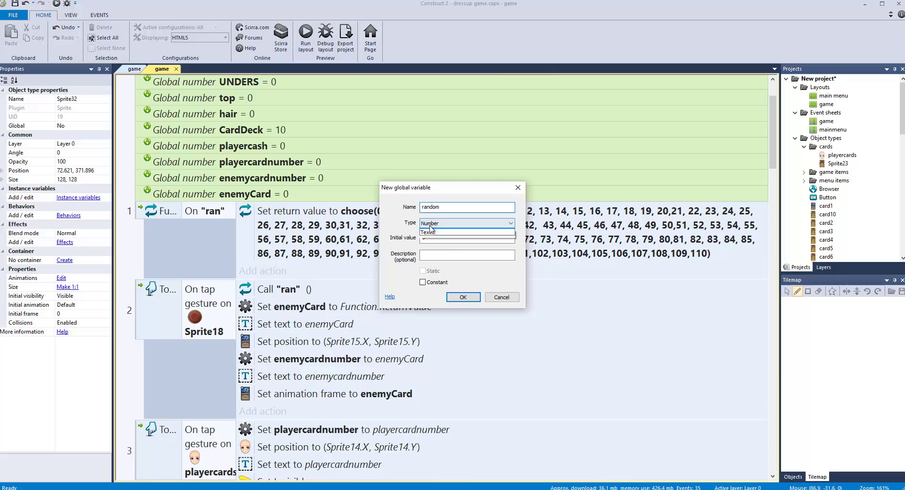
{"action": "left_click", "coordinate": [460, 283]}
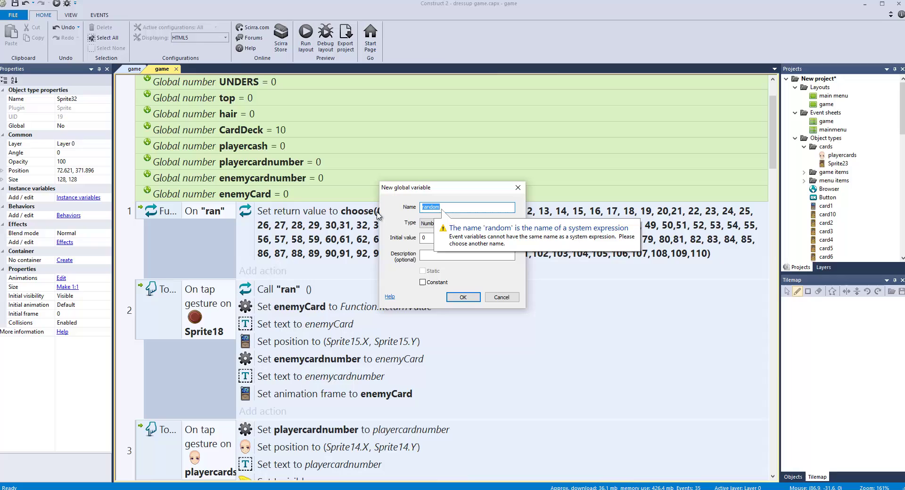
Name the variable cardnumberSystem with value 0 and confirm it.
{"action": "type", "text": "cardnu"}
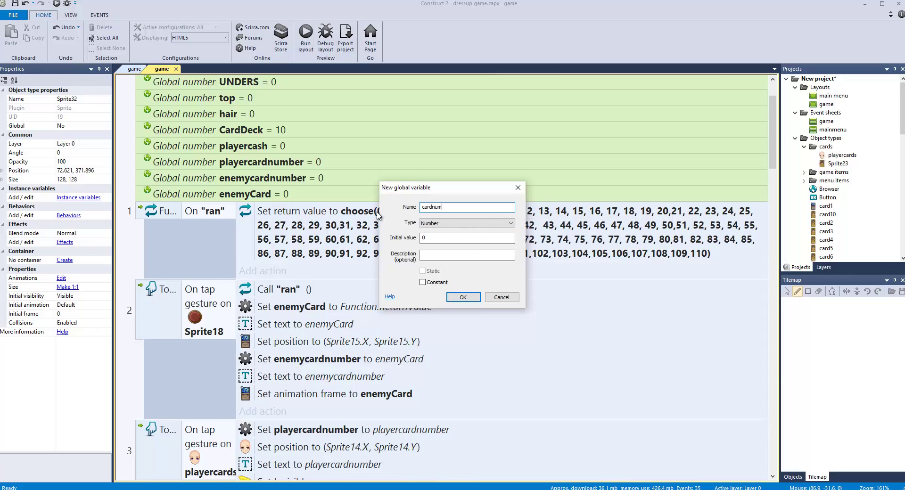
{"action": "type", "text": " system"}
{"action": "left_click", "coordinate": [451, 255]}
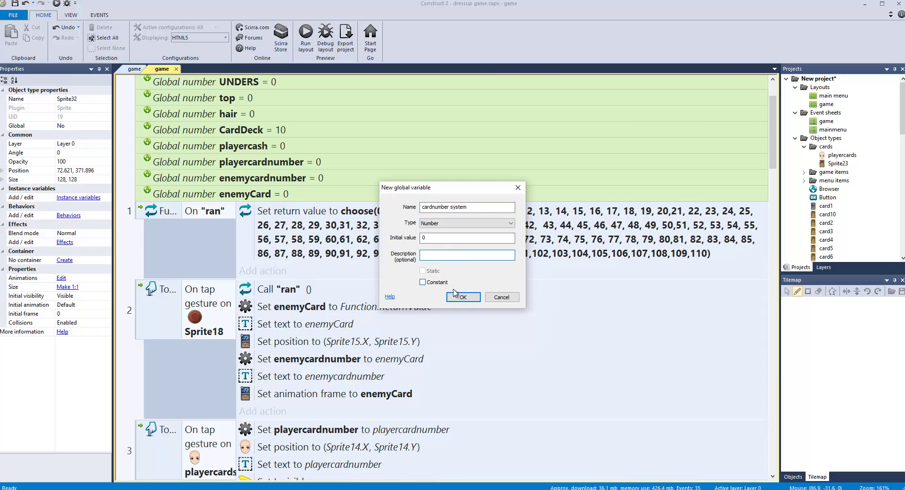
{"action": "left_click", "coordinate": [454, 293]}
{"action": "left_click", "coordinate": [454, 294]}
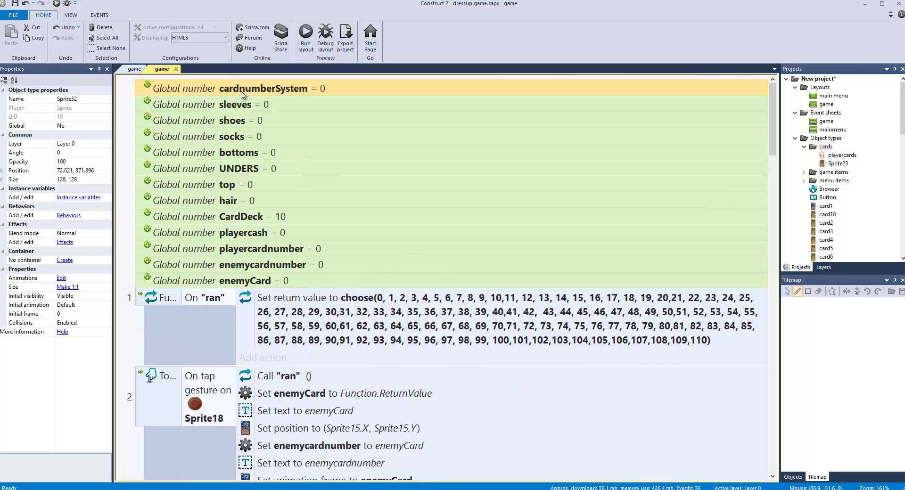
{"action": "scroll", "coordinate": [264, 87], "scroll_direction": "down", "scroll_amount": 4}
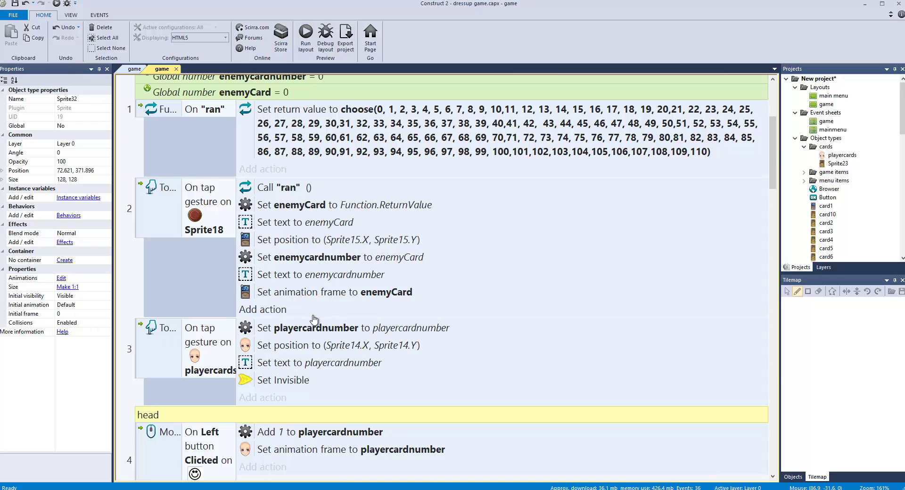
Add a System 'Add to' action adding 1 to cardnumberSystem on the player-card tap event.
{"action": "left_click", "coordinate": [250, 400]}
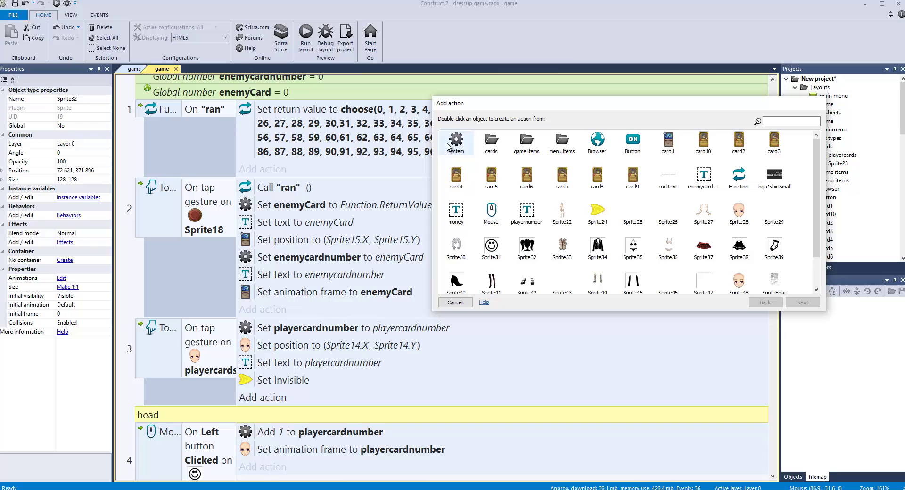
{"action": "double_click", "coordinate": [443, 150]}
{"action": "left_click", "coordinate": [466, 225]}
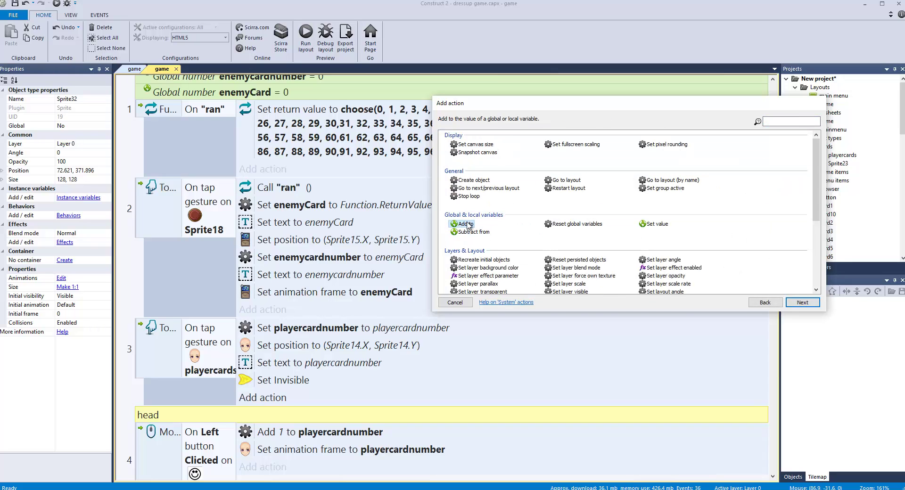
{"action": "double_click", "coordinate": [466, 224]}
{"action": "left_click", "coordinate": [589, 146]}
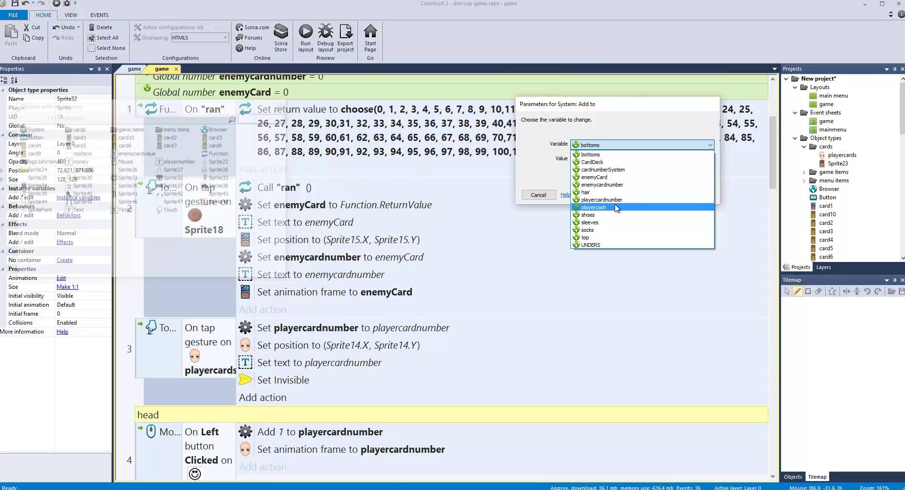
{"action": "left_click", "coordinate": [630, 200]}
{"action": "left_click", "coordinate": [605, 147]}
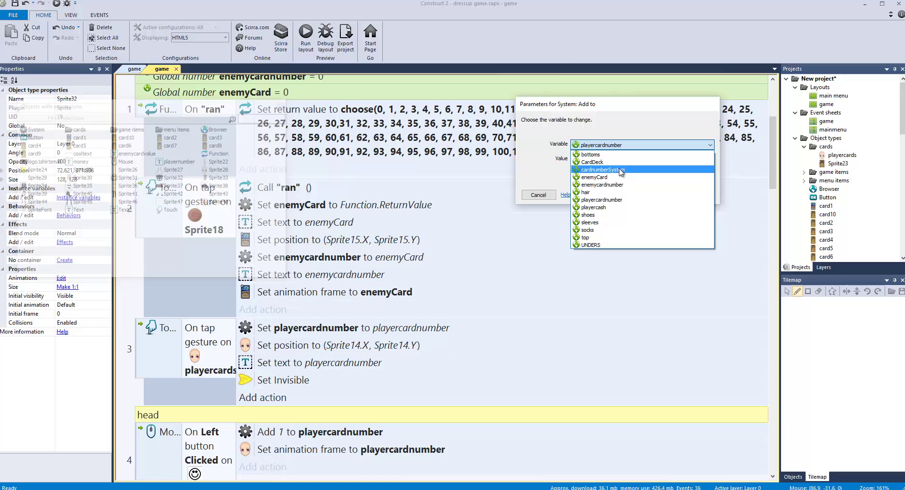
{"action": "left_click", "coordinate": [603, 174]}
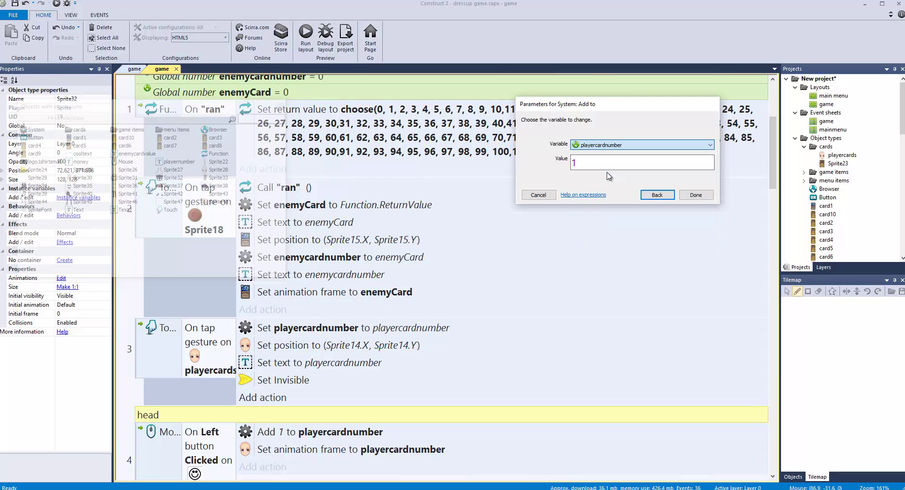
{"action": "left_click", "coordinate": [704, 197]}
Delete the 'Add 1 to cardnumberSystem' action from the player-card tap event.
{"action": "scroll", "coordinate": [372, 356], "scroll_direction": "down", "scroll_amount": 1}
{"action": "scroll", "coordinate": [372, 355], "scroll_direction": "down", "scroll_amount": 1}
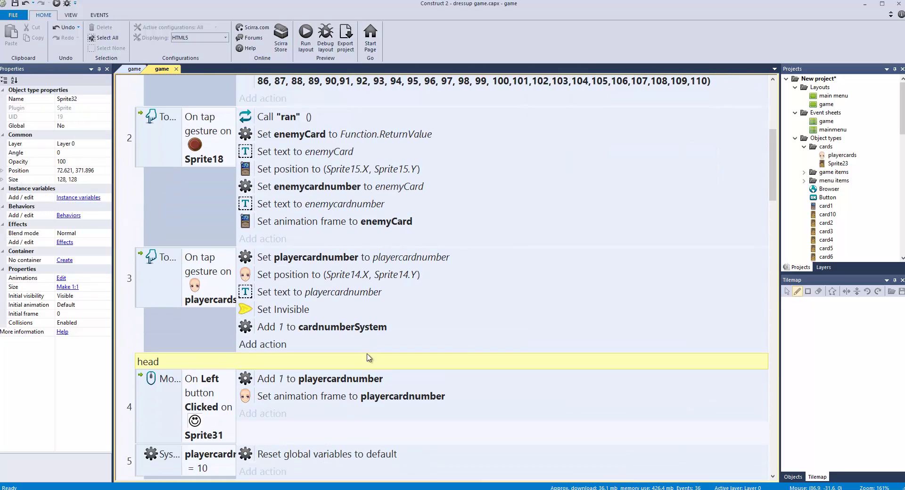
{"action": "scroll", "coordinate": [372, 356], "scroll_direction": "down", "scroll_amount": 1}
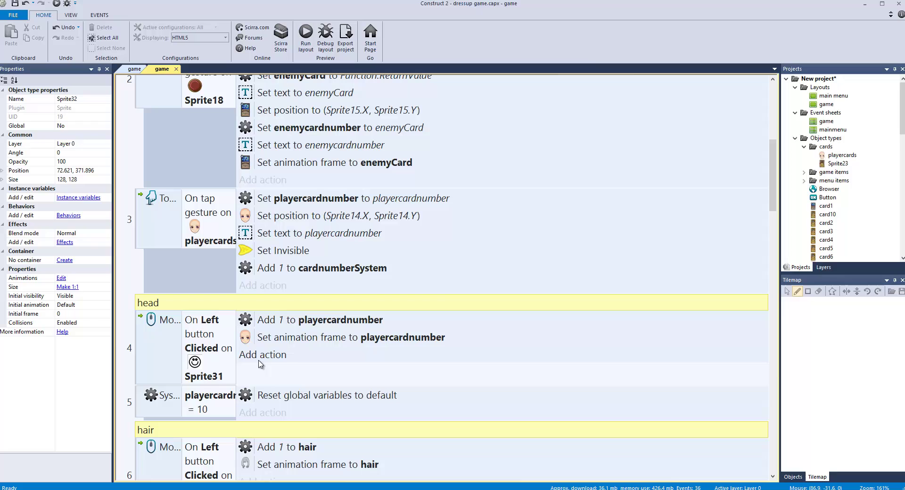
{"action": "left_click", "coordinate": [264, 357]}
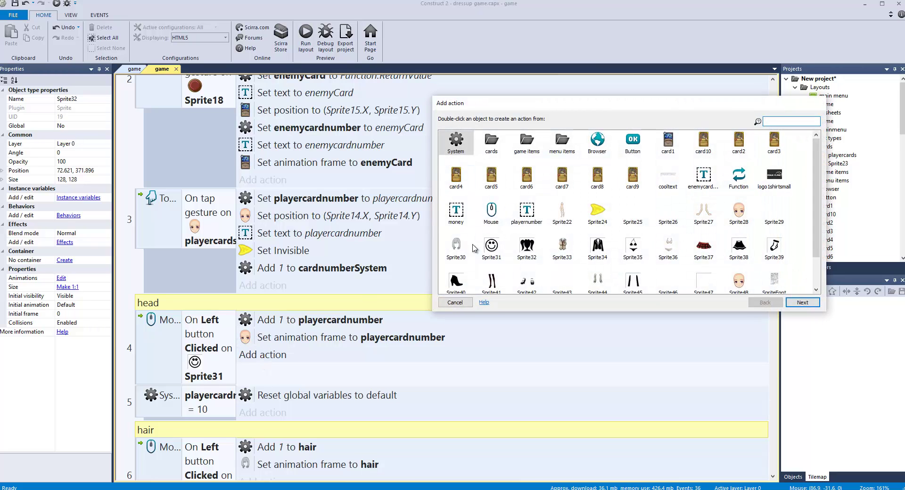
{"action": "left_click", "coordinate": [455, 302]}
{"action": "left_click", "coordinate": [305, 271]}
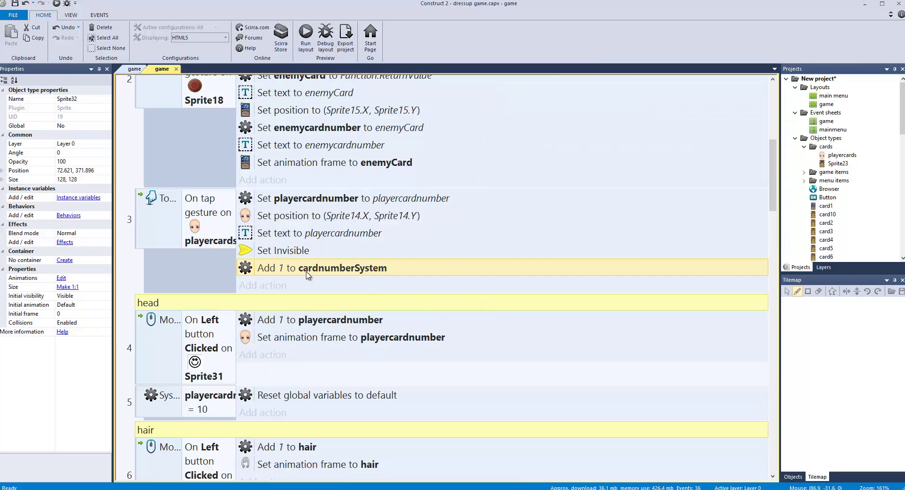
{"action": "key", "text": "Delete"}
{"action": "right_click", "coordinate": [277, 323]}
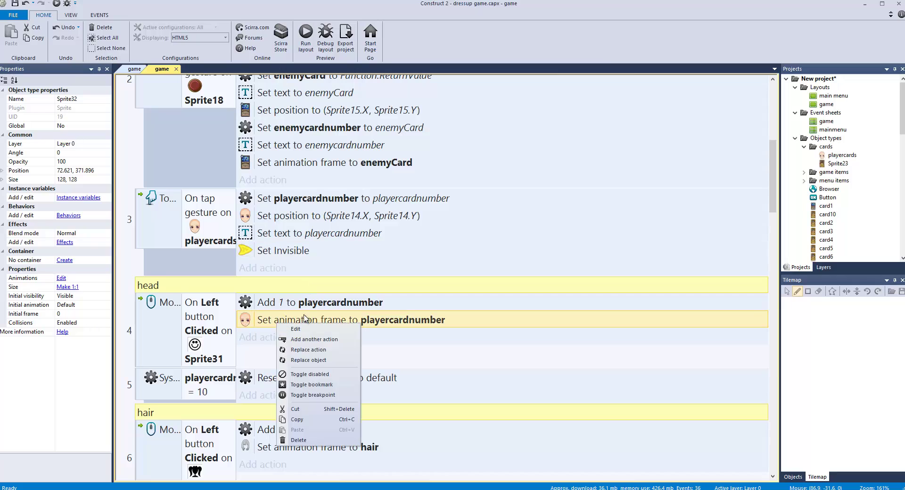
{"action": "left_click", "coordinate": [270, 303]}
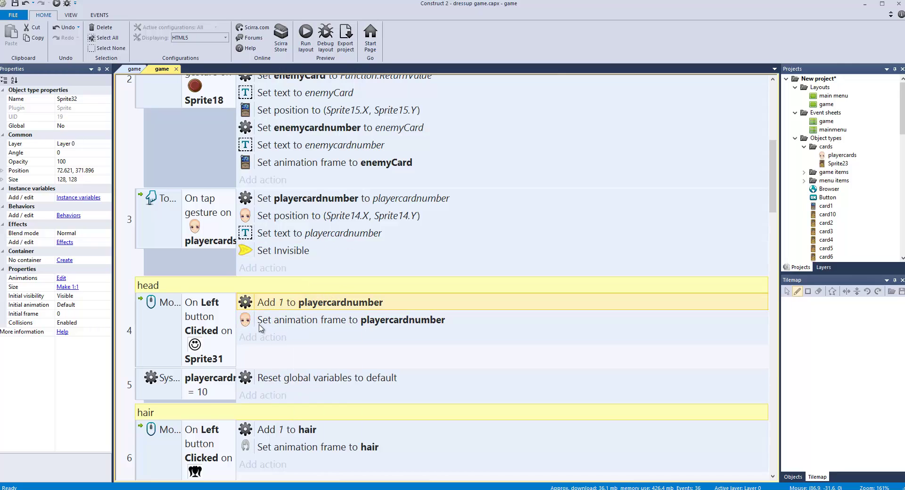
Add a Sprite28 Set frame action using playercardnumber to the head click event.
{"action": "left_click", "coordinate": [250, 336]}
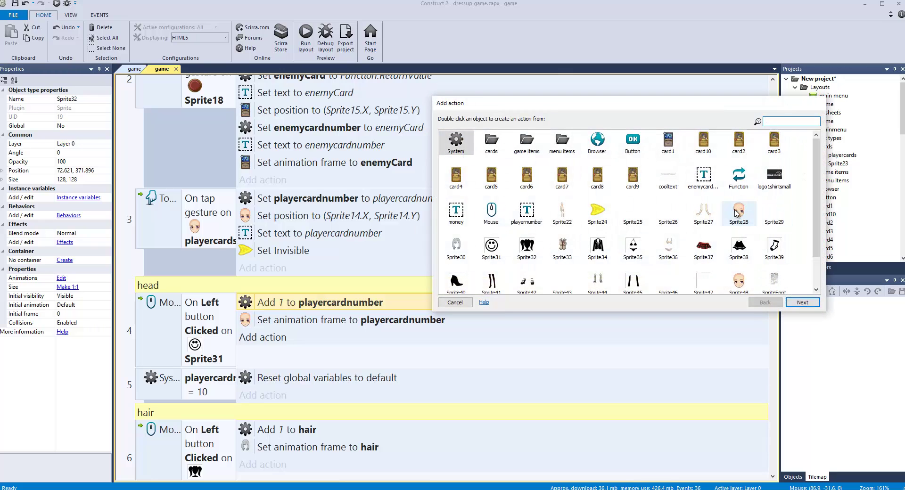
{"action": "double_click", "coordinate": [737, 213]}
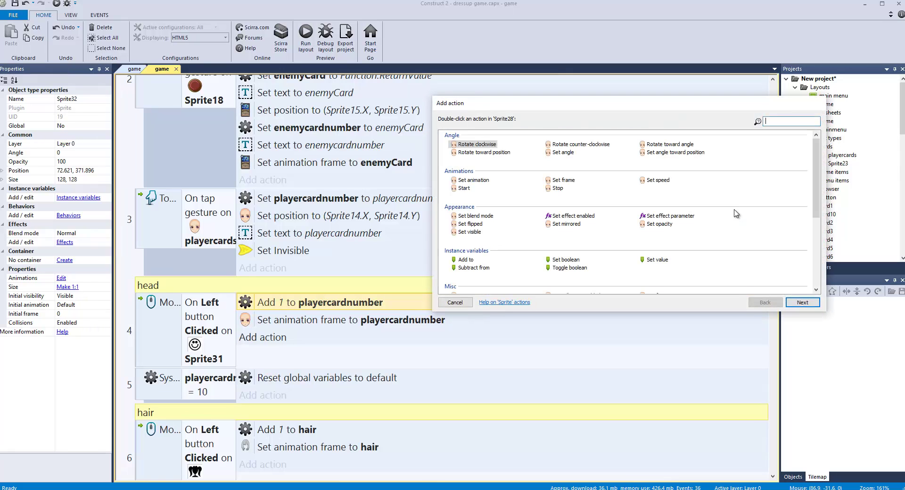
{"action": "double_click", "coordinate": [554, 182]}
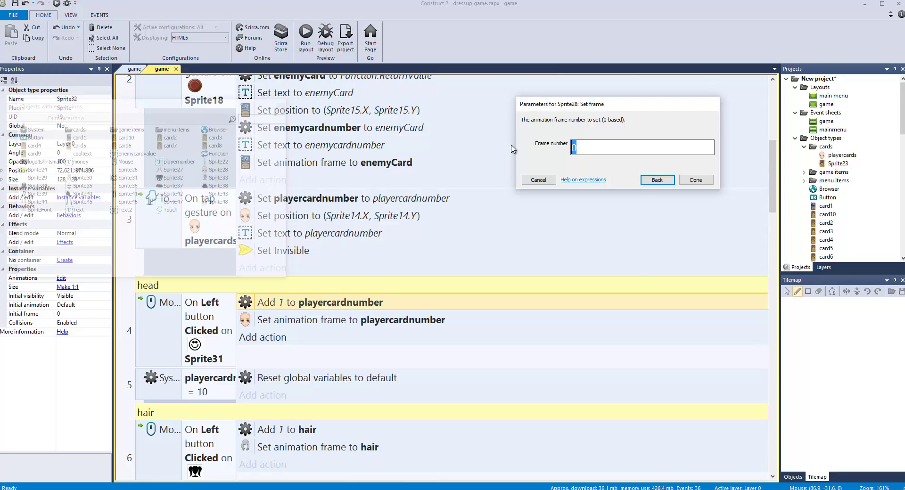
{"action": "type", "text": "pla"}
{"action": "key", "text": "Return"}
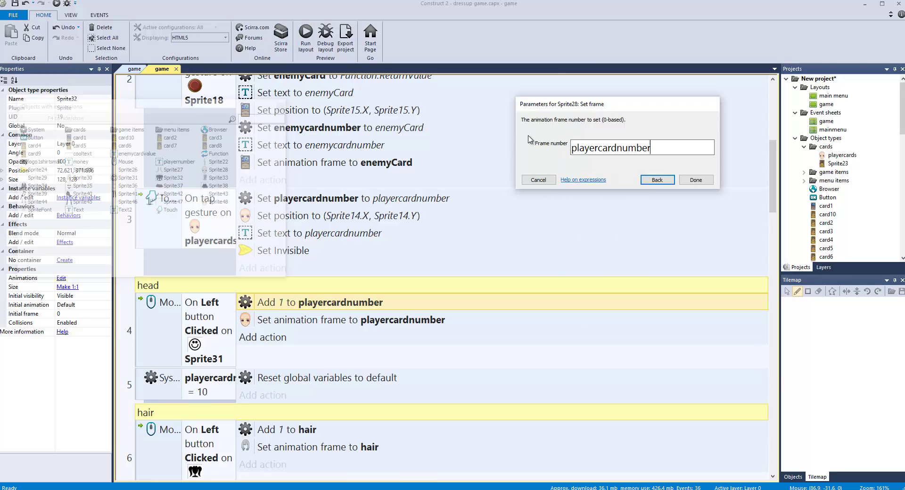
{"action": "left_click", "coordinate": [693, 181]}
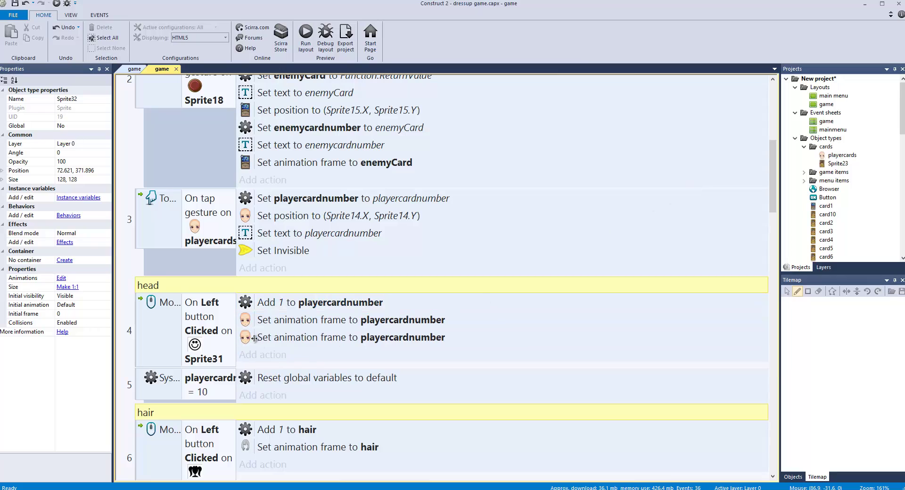
{"action": "left_click", "coordinate": [323, 343]}
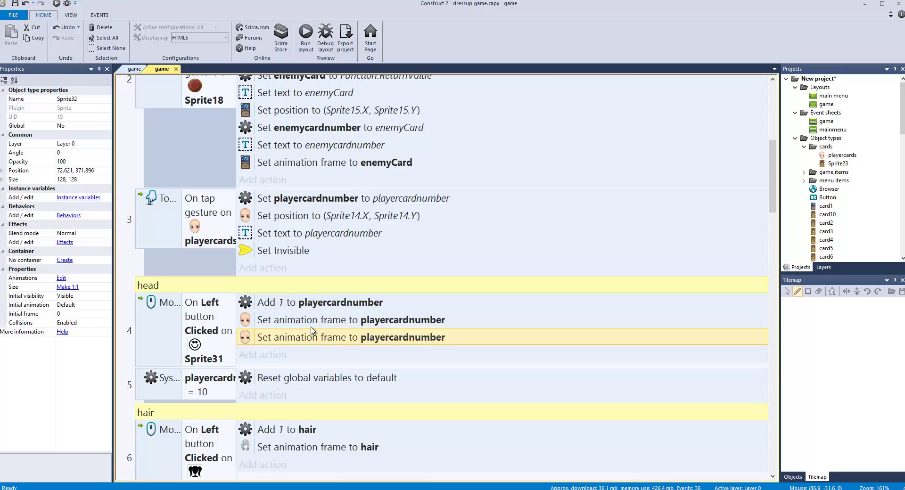
Delete the duplicate frame-setting action and switch to the 'game' layout.
{"action": "key", "text": "Delete"}
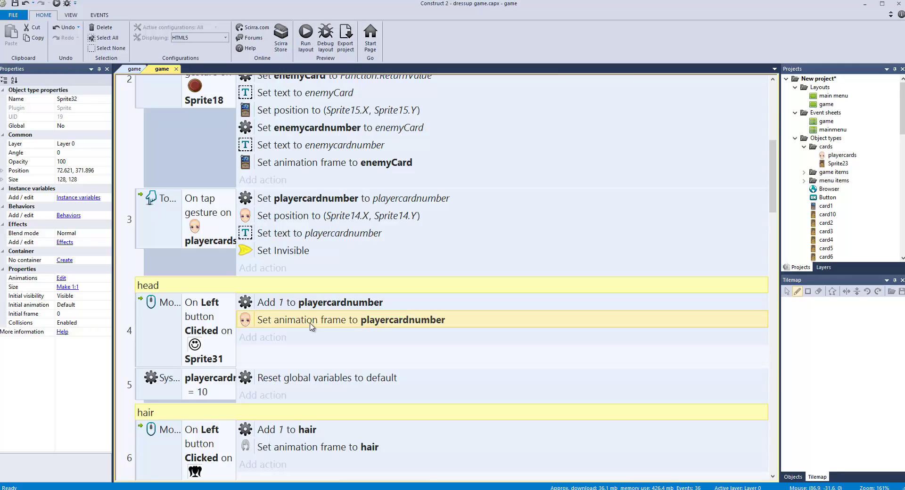
{"action": "left_click", "coordinate": [174, 394]}
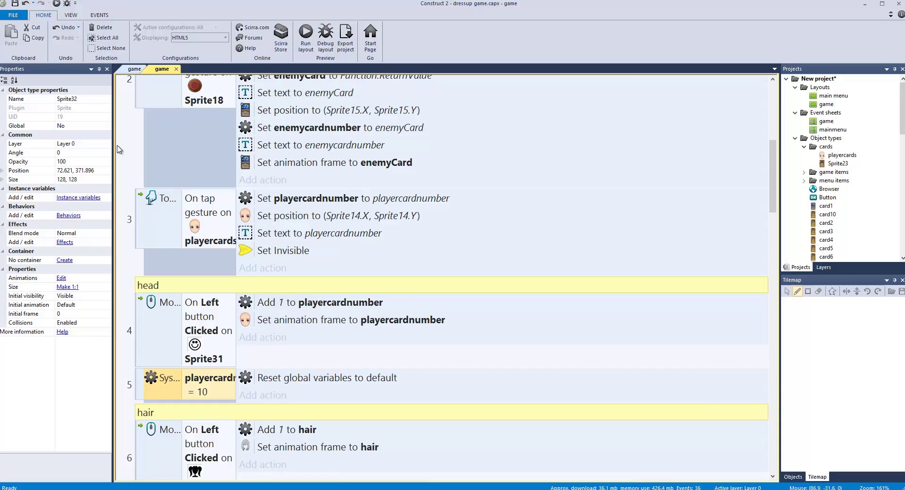
{"action": "left_click", "coordinate": [135, 69]}
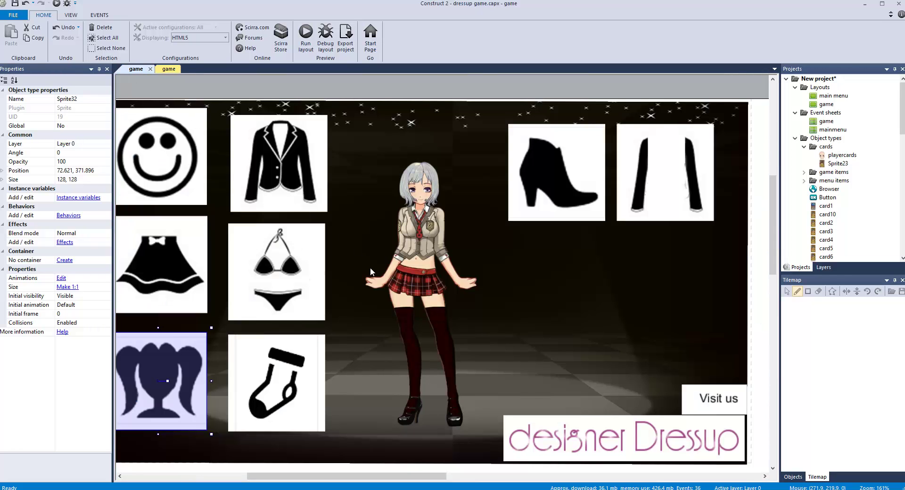
Inspect the body sprite's 100 vest animation frames, then return to the game event sheet.
{"action": "double_click", "coordinate": [409, 265]}
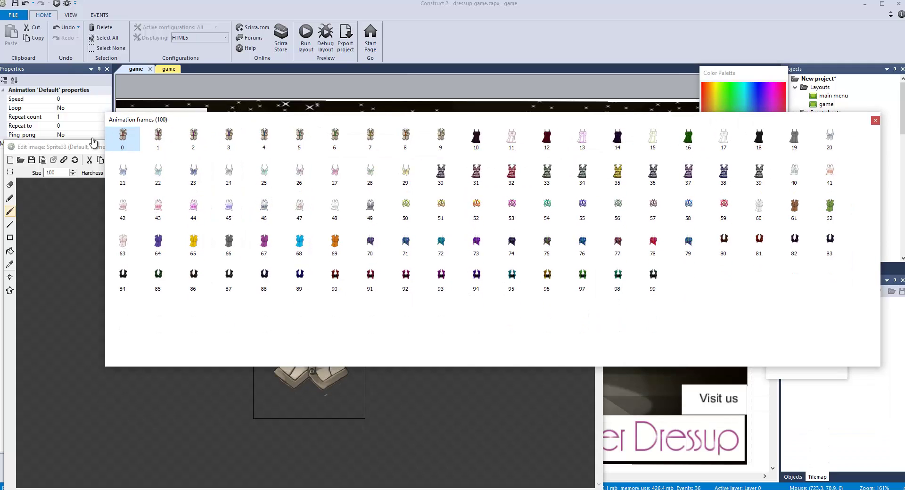
{"action": "left_click", "coordinate": [874, 120]}
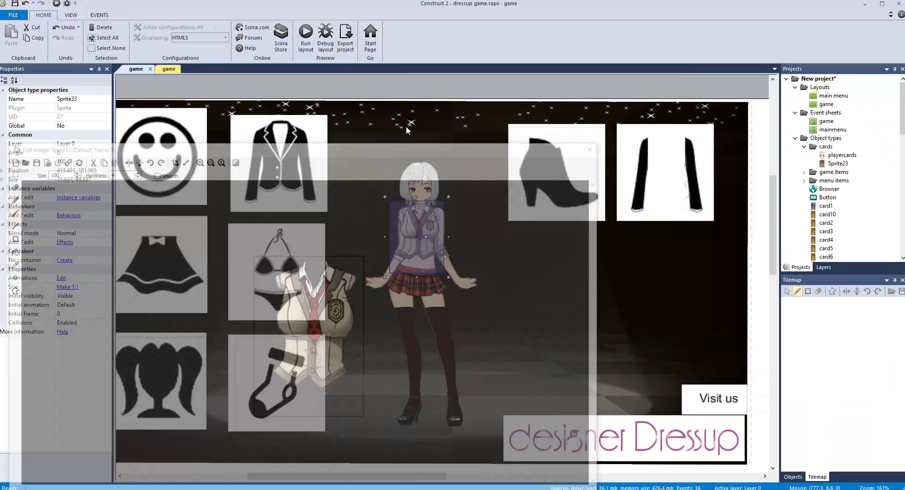
{"action": "left_click", "coordinate": [165, 69]}
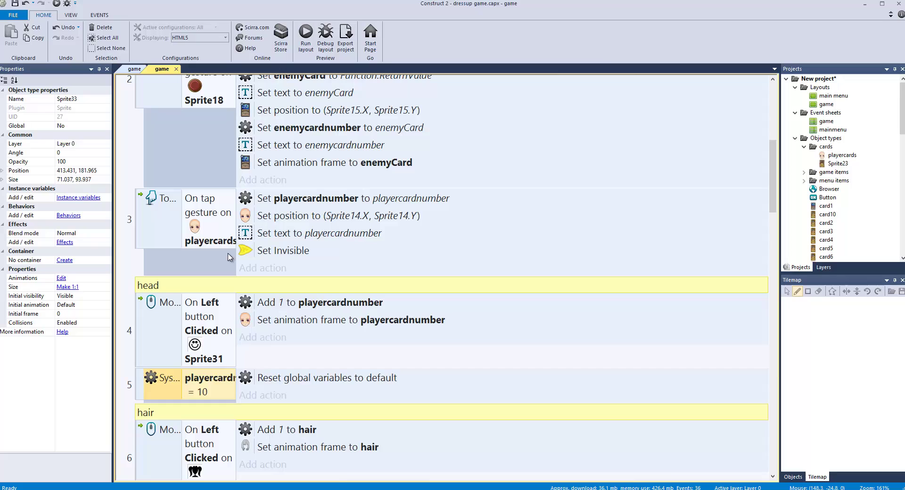
Scroll through the clothing events and inspect the hair event's frame-setting action.
{"action": "scroll", "coordinate": [253, 275], "scroll_direction": "down", "scroll_amount": 1}
{"action": "scroll", "coordinate": [250, 280], "scroll_direction": "down", "scroll_amount": 2}
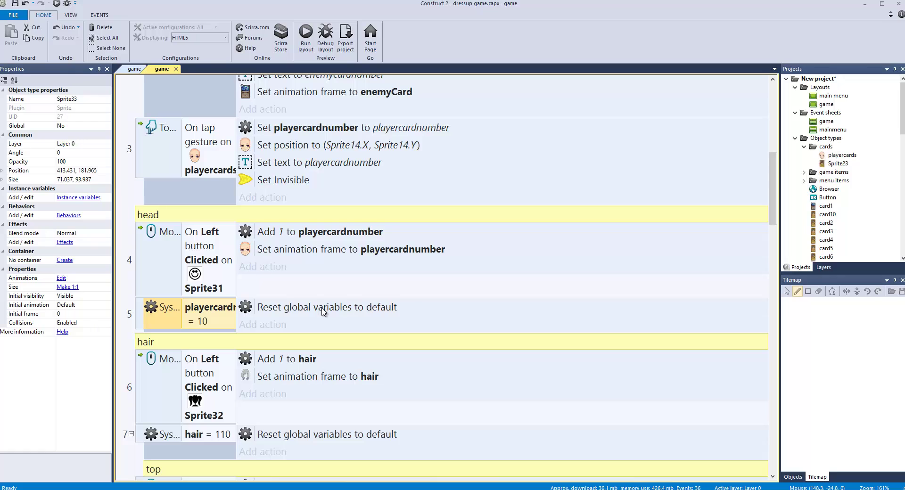
{"action": "scroll", "coordinate": [327, 316], "scroll_direction": "down", "scroll_amount": 2}
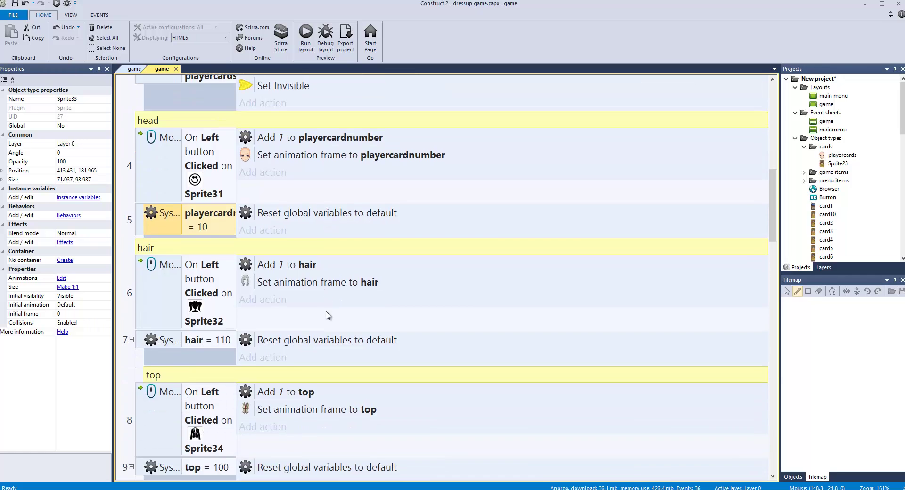
{"action": "scroll", "coordinate": [283, 264], "scroll_direction": "down", "scroll_amount": 2}
{"action": "scroll", "coordinate": [188, 193], "scroll_direction": "down", "scroll_amount": 2}
{"action": "scroll", "coordinate": [197, 155], "scroll_direction": "up", "scroll_amount": 1}
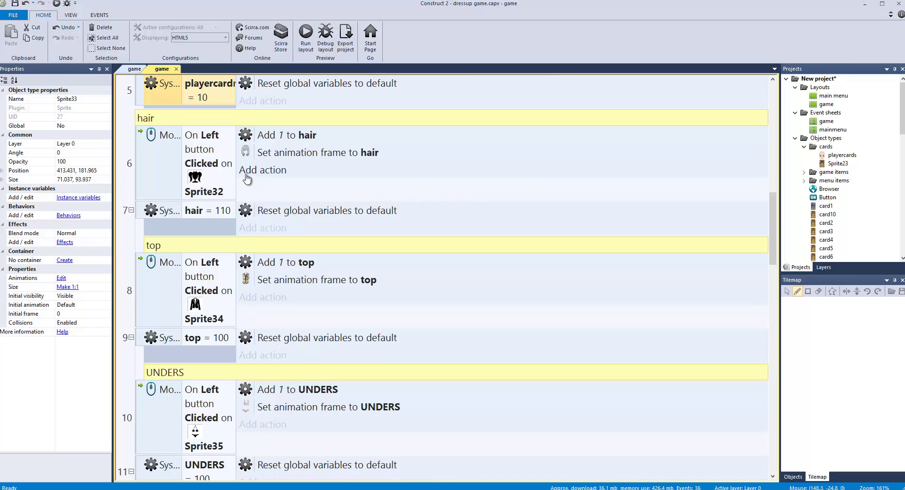
{"action": "left_click", "coordinate": [253, 155]}
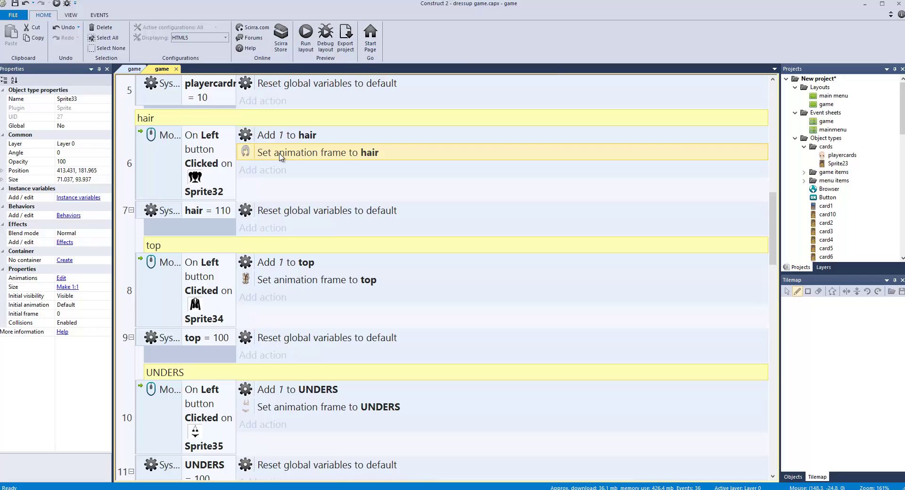
Inspect the visit link's Go to URL action, then show the 'game' layout.
{"action": "scroll", "coordinate": [303, 181], "scroll_direction": "down", "scroll_amount": 3}
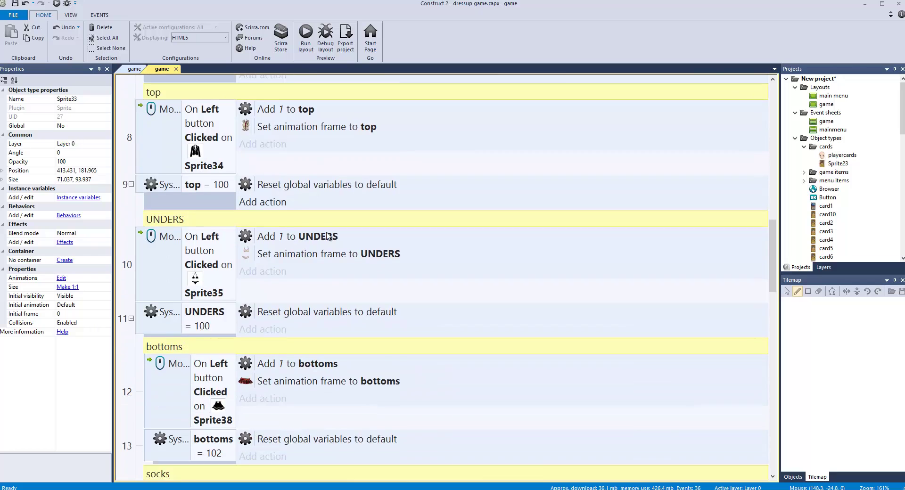
{"action": "scroll", "coordinate": [445, 306], "scroll_direction": "down", "scroll_amount": 2}
{"action": "scroll", "coordinate": [519, 320], "scroll_direction": "down", "scroll_amount": 4}
{"action": "scroll", "coordinate": [612, 322], "scroll_direction": "down", "scroll_amount": 3}
{"action": "scroll", "coordinate": [631, 318], "scroll_direction": "down", "scroll_amount": 3}
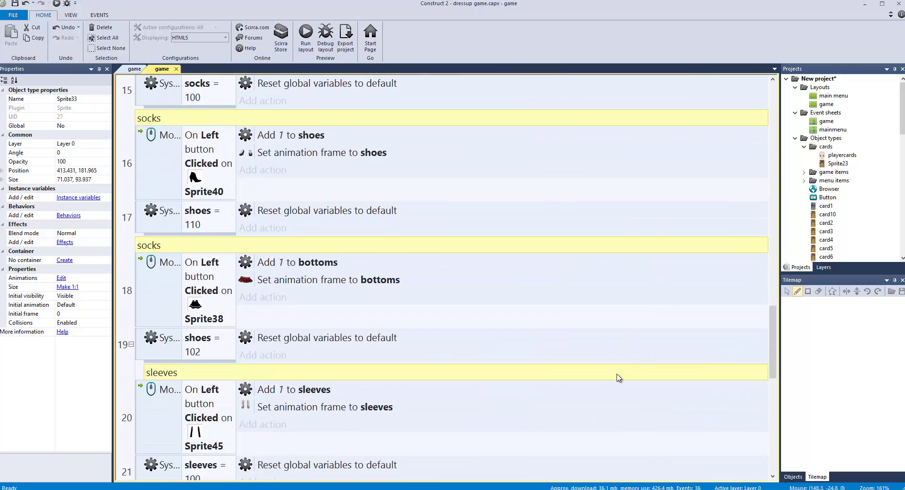
{"action": "scroll", "coordinate": [542, 322], "scroll_direction": "down", "scroll_amount": 3}
{"action": "left_click", "coordinate": [320, 330]}
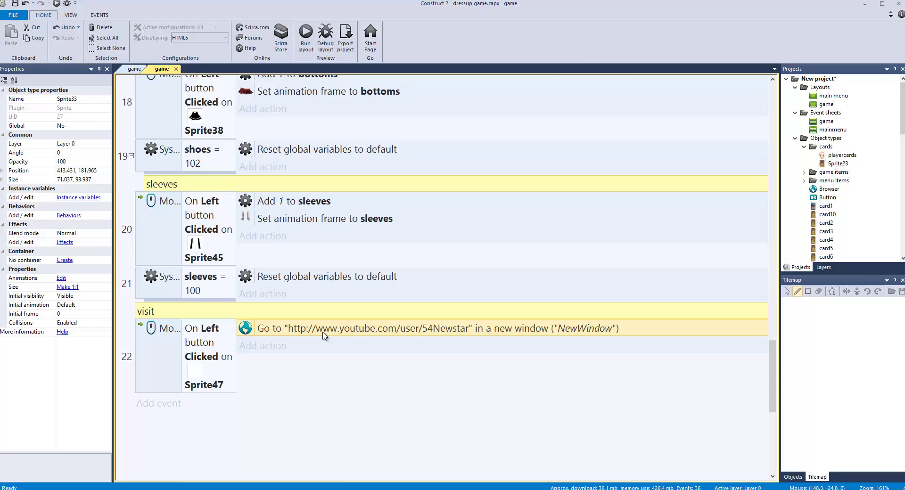
{"action": "left_click", "coordinate": [134, 68]}
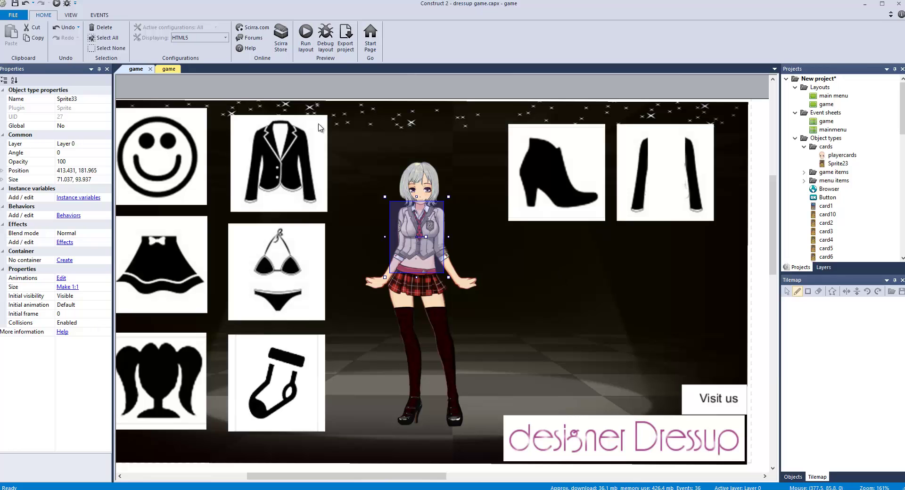
{"action": "left_click", "coordinate": [304, 48]}
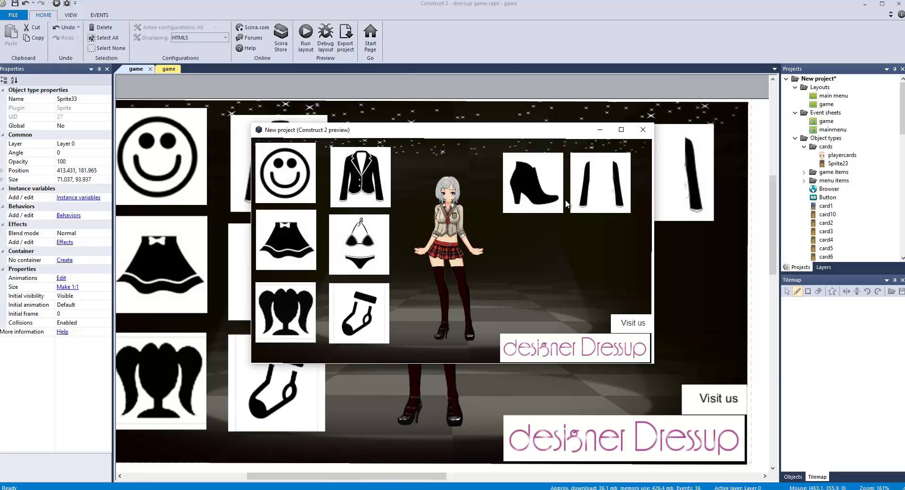
{"action": "left_click", "coordinate": [621, 129]}
{"action": "left_click", "coordinate": [668, 153]}
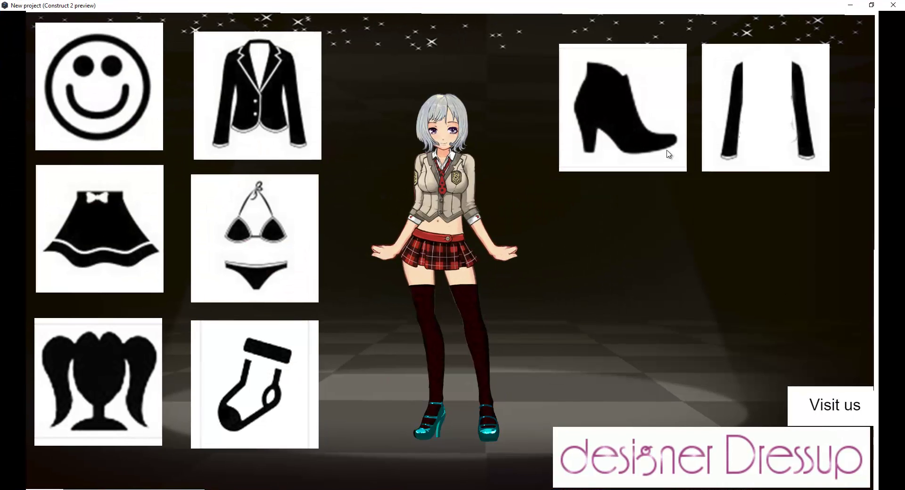
{"action": "left_click", "coordinate": [668, 153]}
{"action": "left_click", "coordinate": [790, 130]}
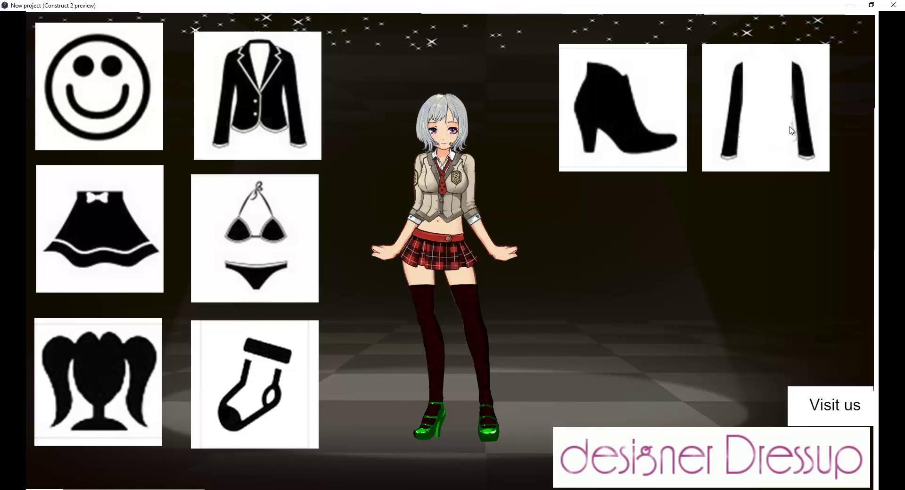
{"action": "left_click", "coordinate": [270, 374]}
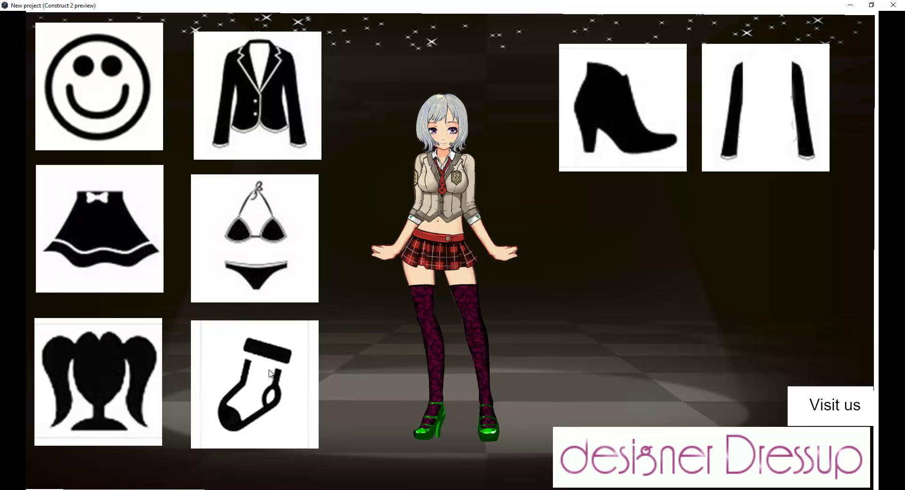
{"action": "left_click", "coordinate": [268, 373]}
{"action": "left_click", "coordinate": [121, 366]}
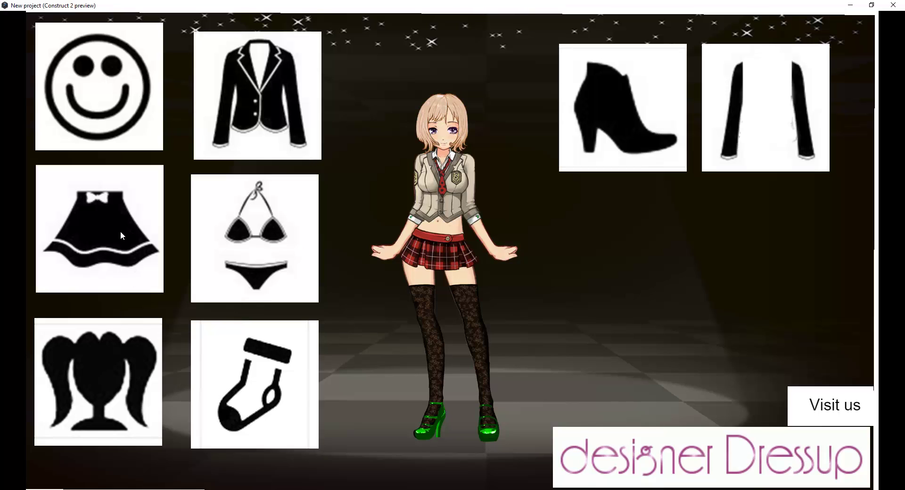
{"action": "left_click", "coordinate": [97, 117]}
{"action": "left_click", "coordinate": [98, 117]}
{"action": "left_click", "coordinate": [98, 118]}
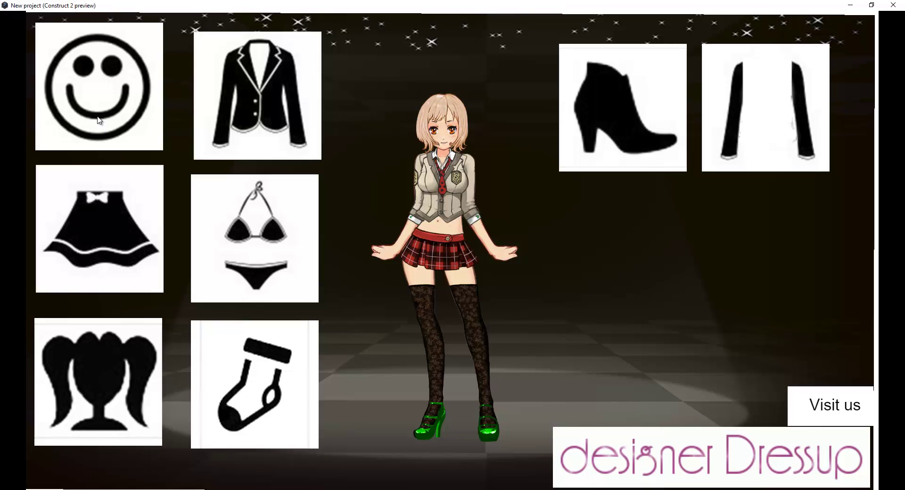
{"action": "left_click", "coordinate": [251, 139]}
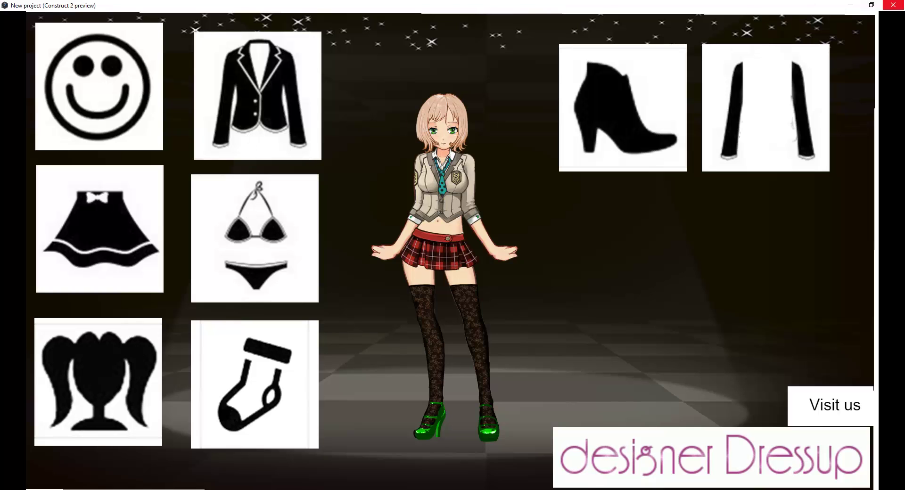
{"action": "left_click", "coordinate": [893, 6]}
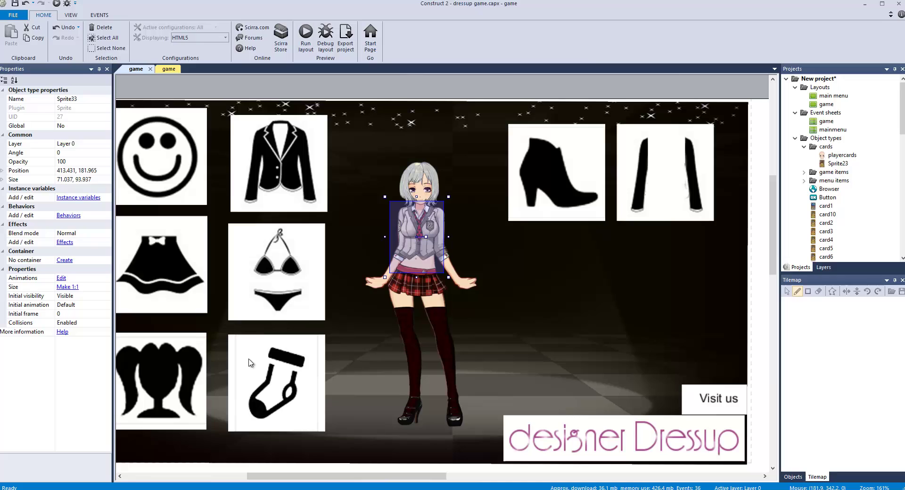